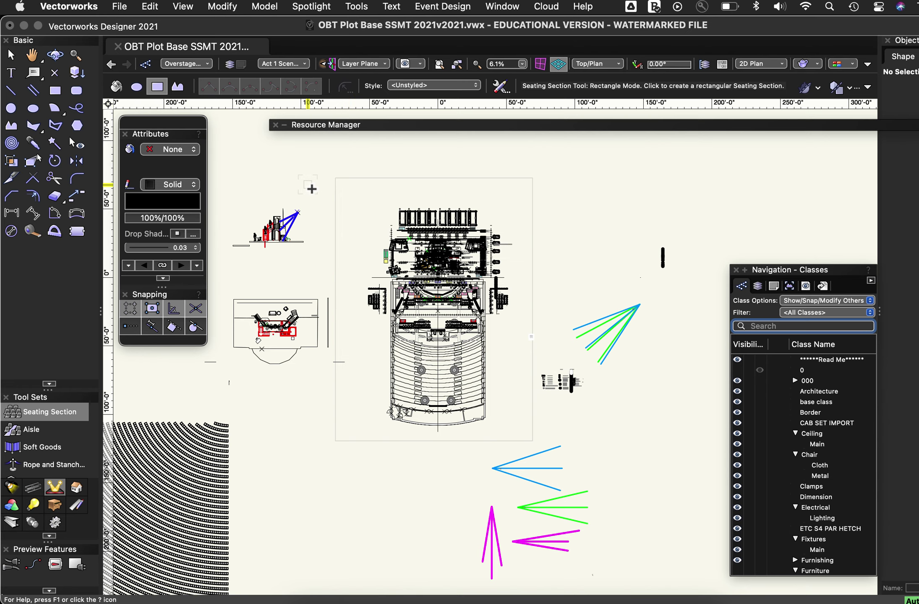
# Draw a rectangle around the stage and front seating area of the theatre plan as a viewport crop outline.
pyautogui.click(558, 247)
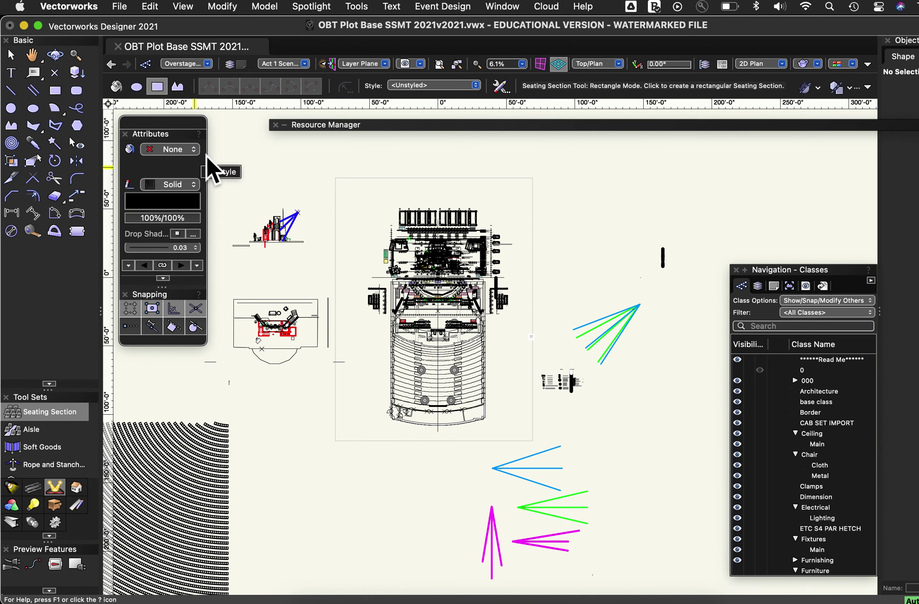
pyautogui.click(60, 96)
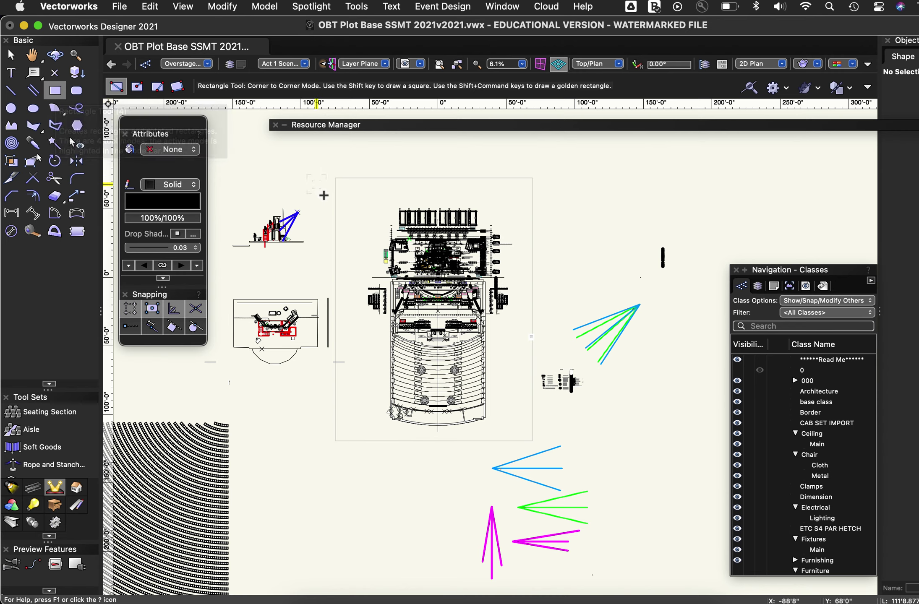
pyautogui.click(335, 201)
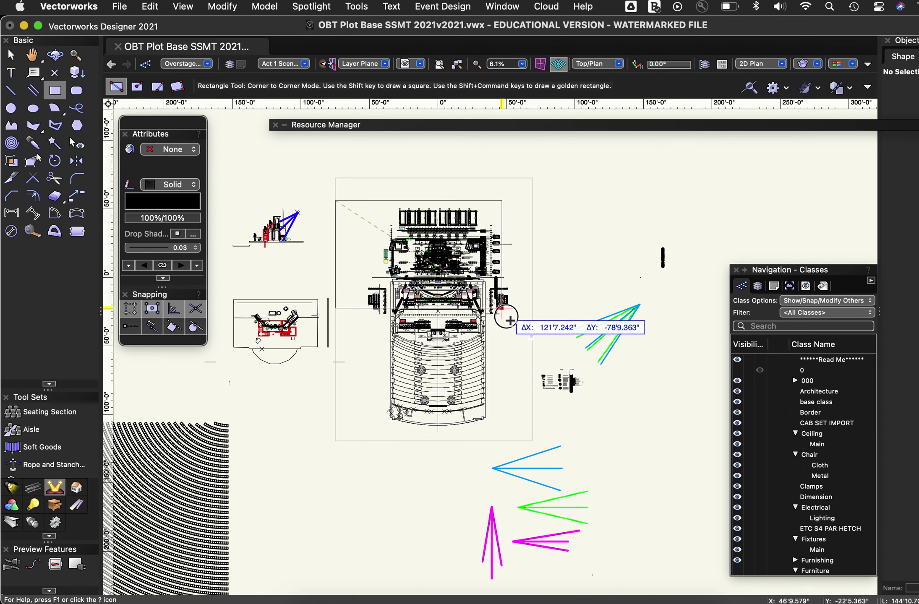
pyautogui.click(535, 341)
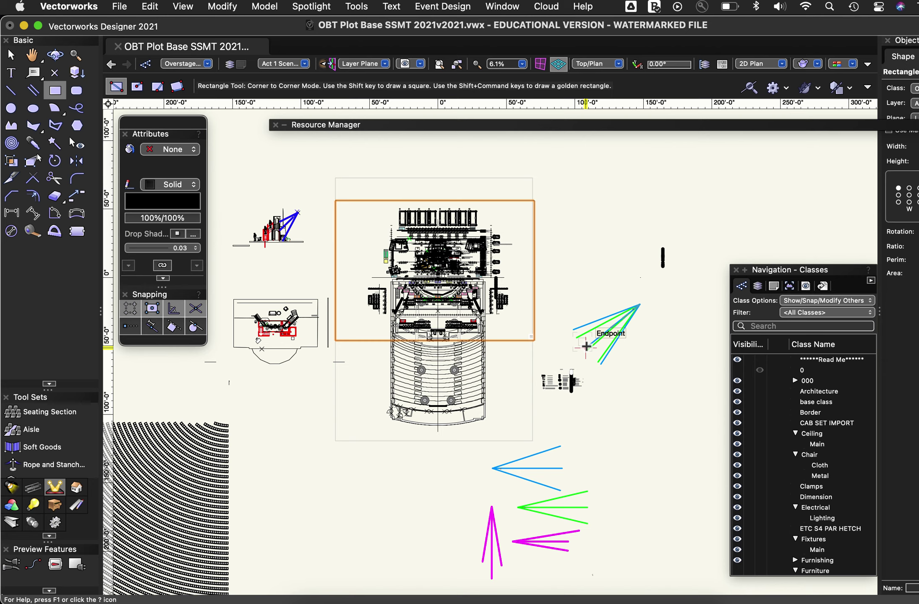
# Start creating a viewport from the selected rectangle and accept the rectangle as its crop.
pyautogui.click(196, 5)
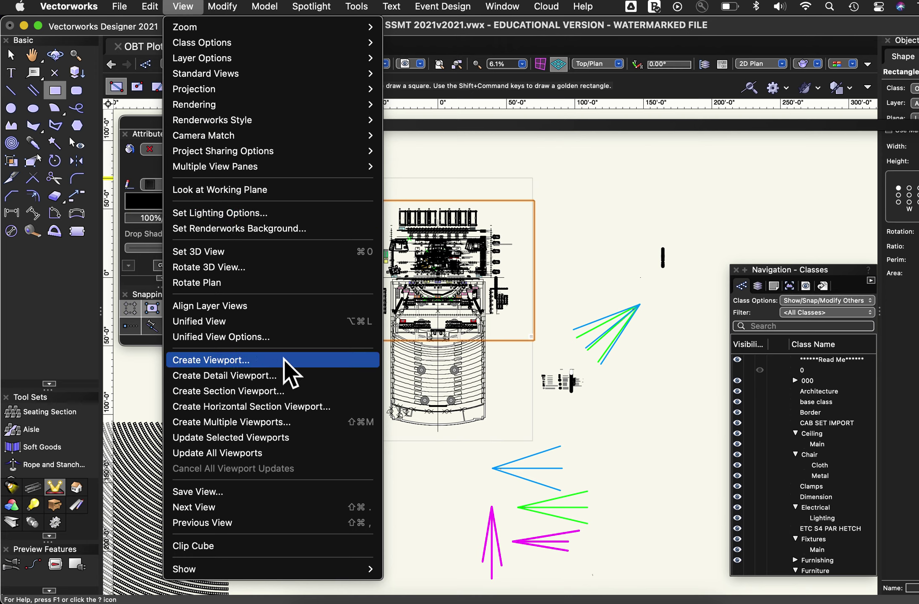
pyautogui.click(328, 363)
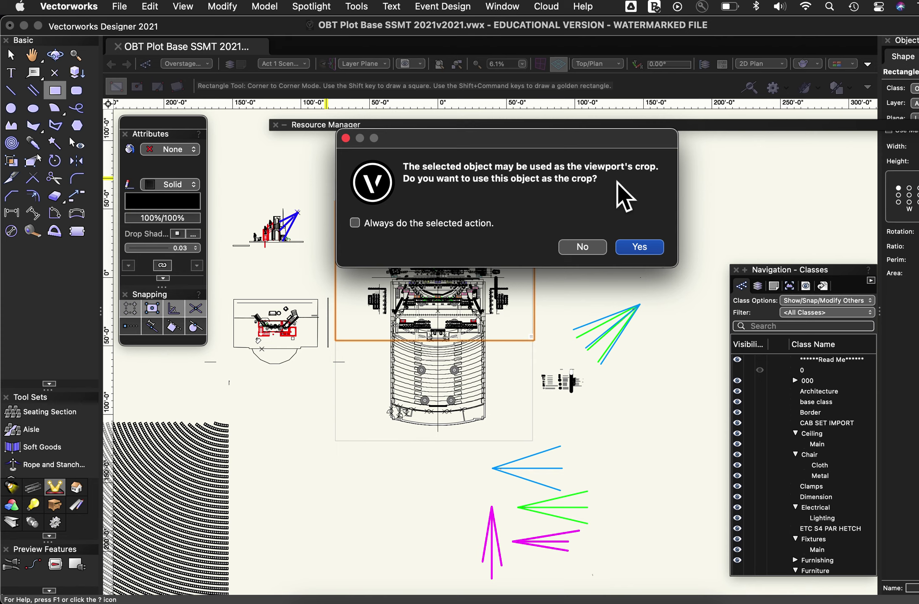
pyautogui.click(647, 247)
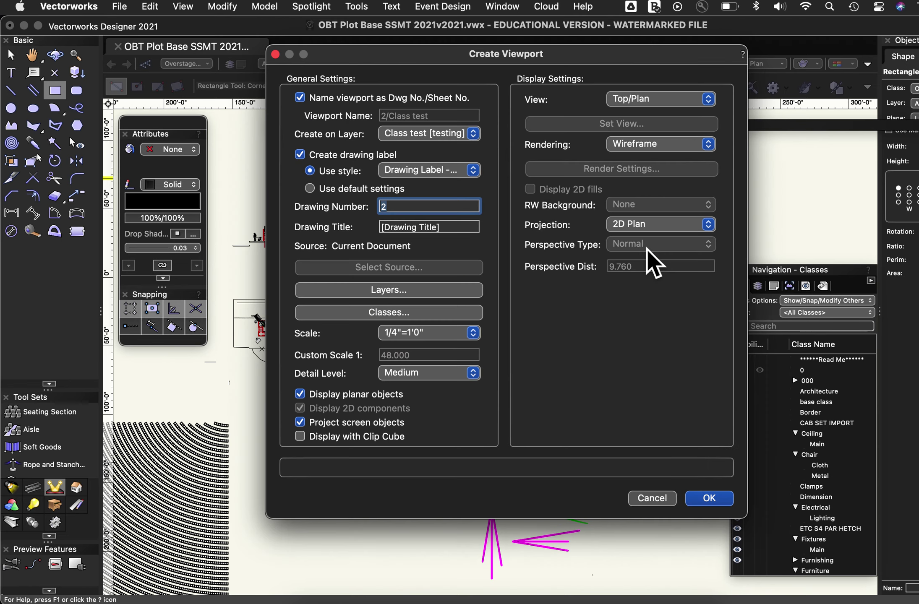
# Turn off naming by drawing and sheet number and name the viewport "Lightplot viewport test".
pyautogui.click(437, 98)
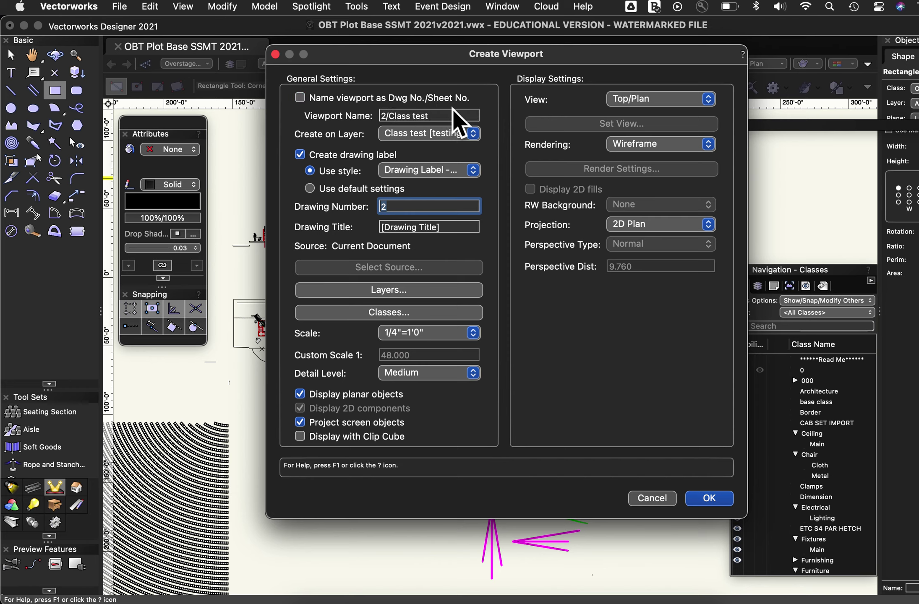
pyautogui.click(458, 116)
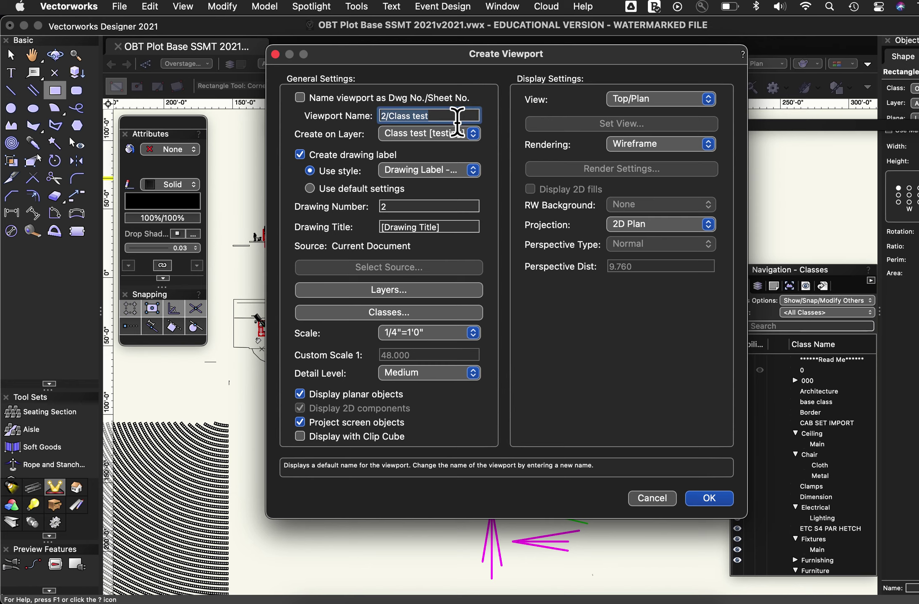
pyautogui.press('BackSpace')
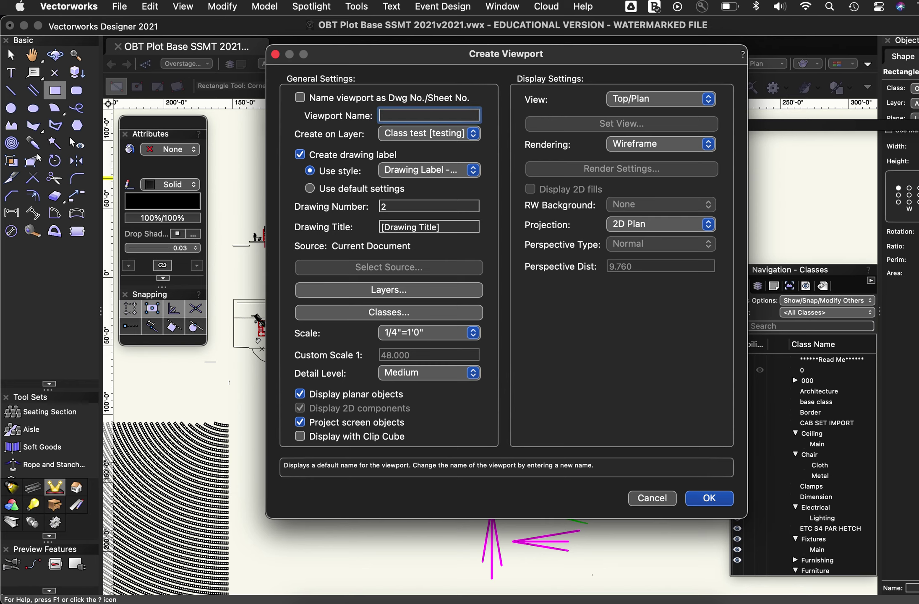
pyautogui.write('Lightplot viewport test')
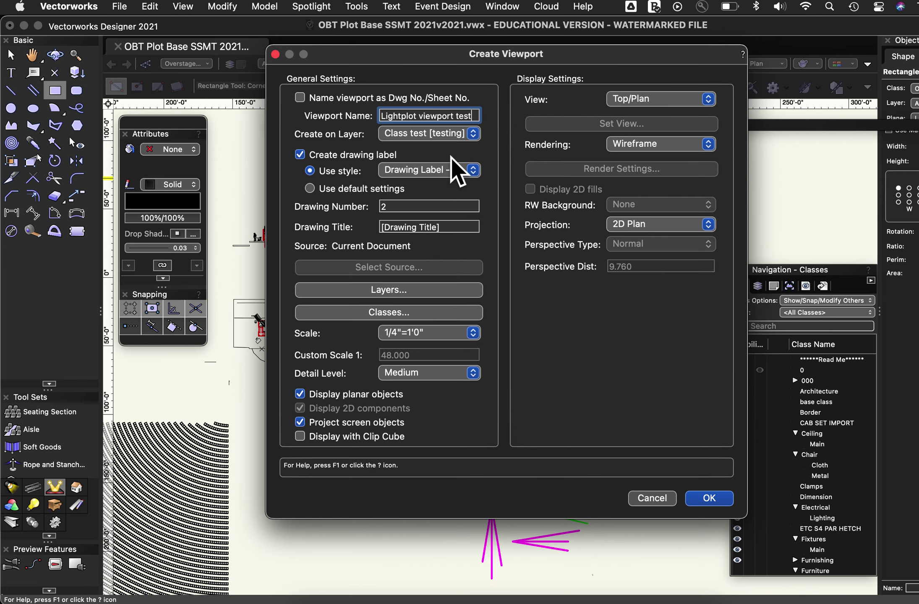
# Place the viewport on a new sheet layer numbered Sht-1 with the title "Test of sheet layer".
pyautogui.click(441, 138)
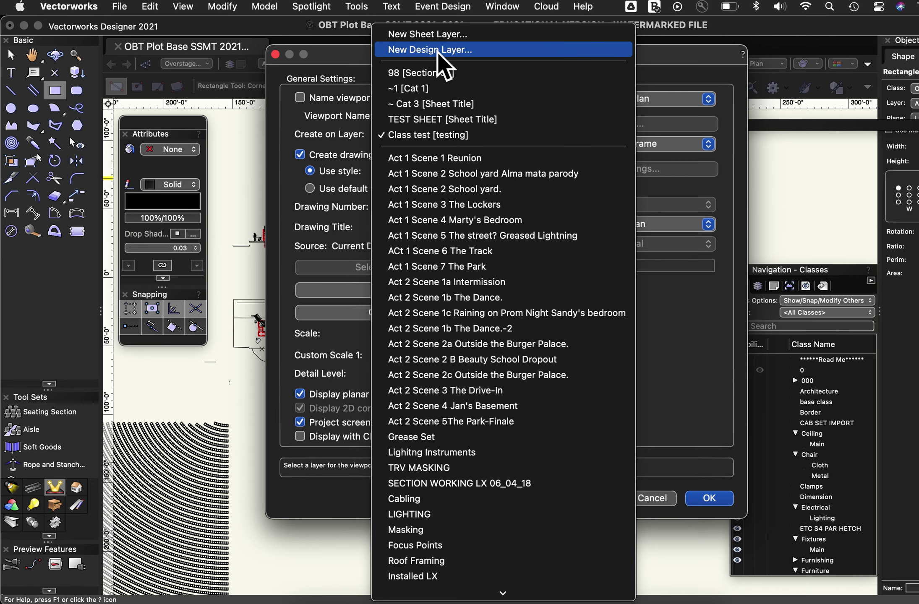
pyautogui.click(341, 139)
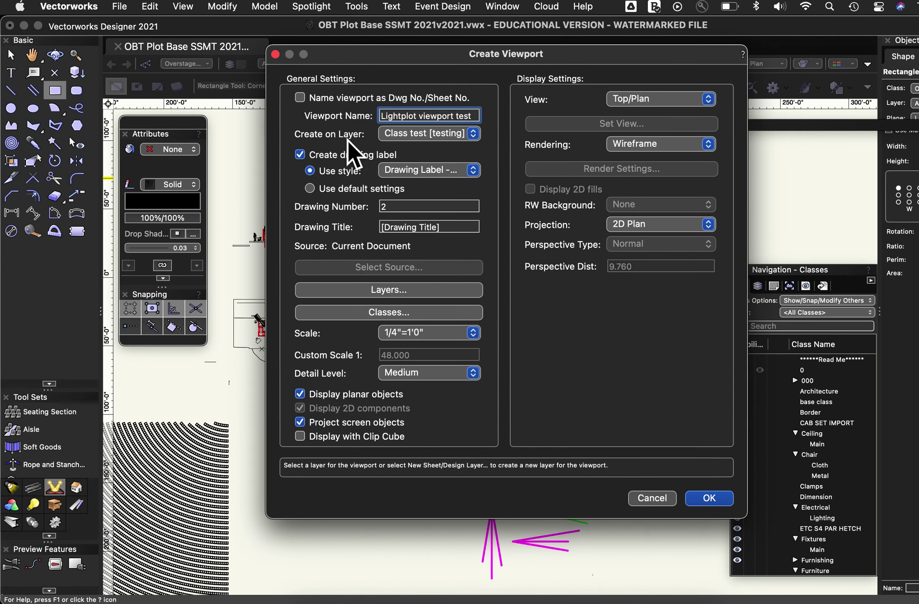
pyautogui.click(415, 142)
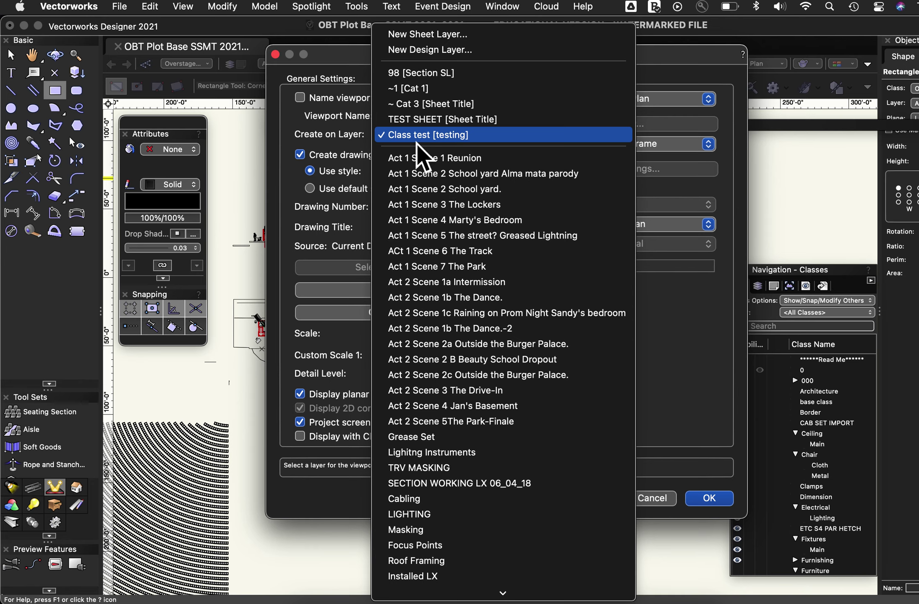
pyautogui.click(431, 36)
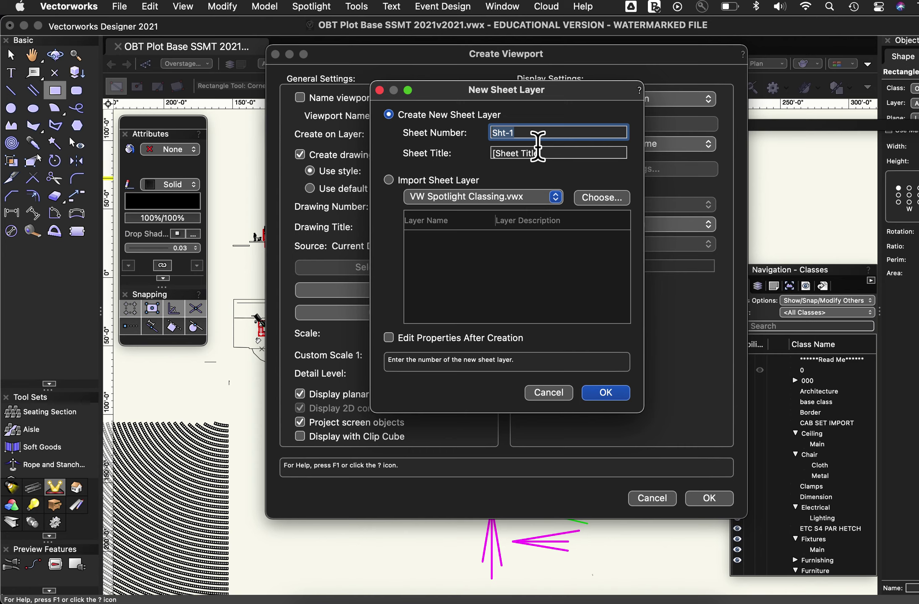
pyautogui.click(538, 154)
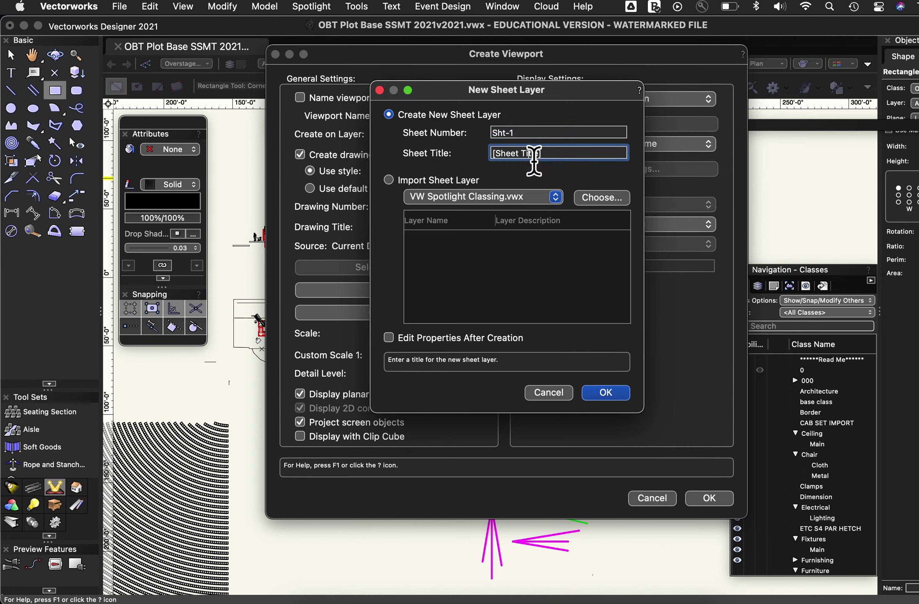
pyautogui.moveTo(541, 156); pyautogui.dragTo(496, 155)
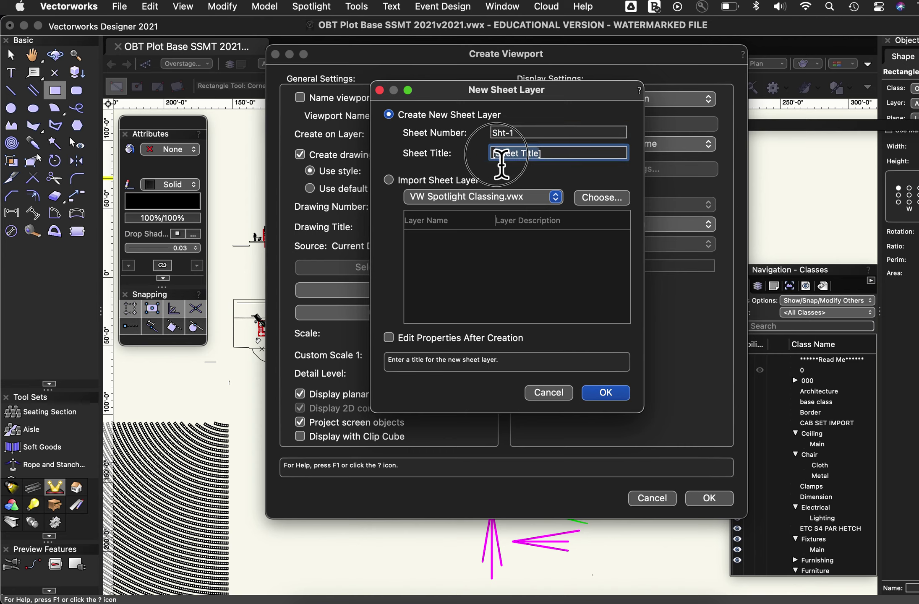
pyautogui.press('BackSpace')
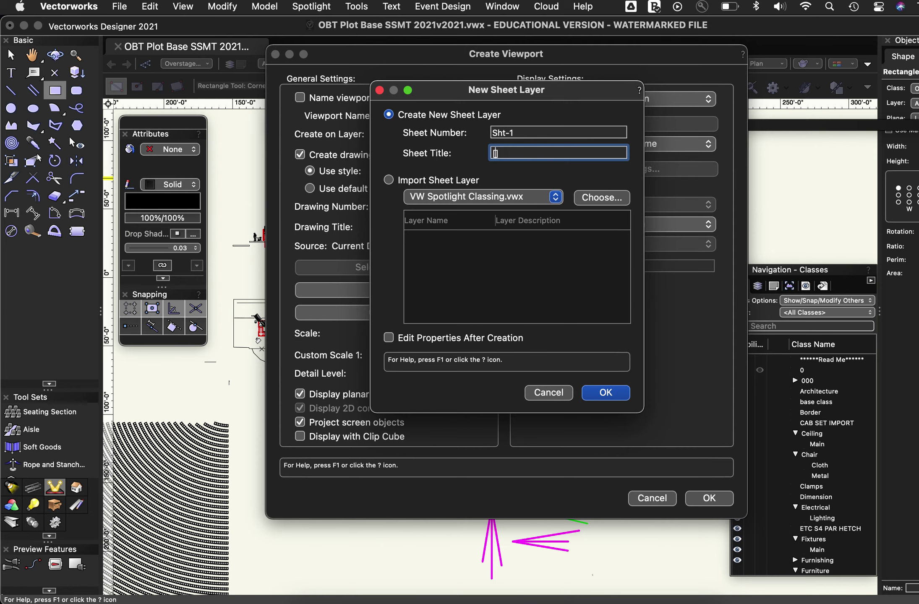
pyautogui.write('Test of sheet layer')
pyautogui.click(624, 394)
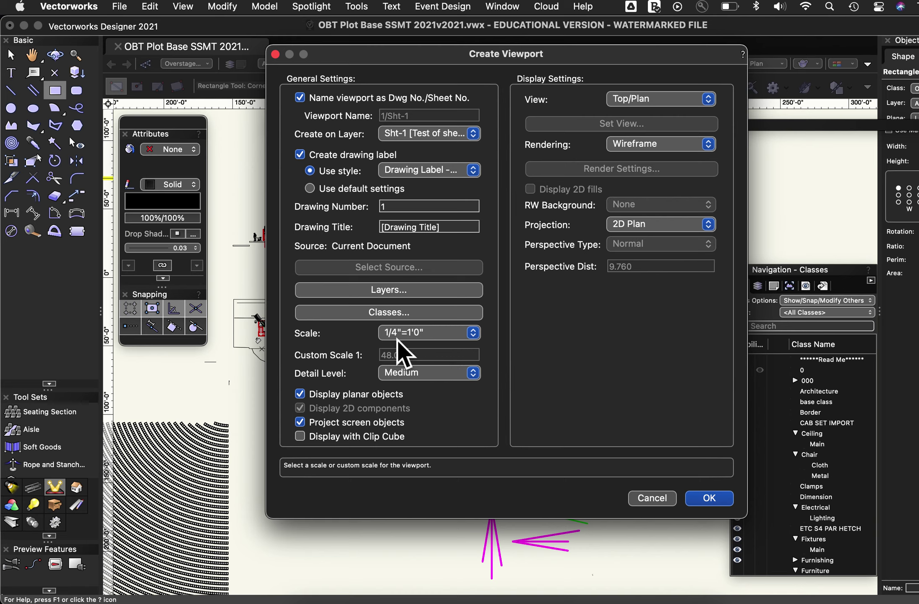
# Keep the viewport scale at 1/4"=1'0", create the viewport and decline the backup copy.
pyautogui.click(421, 339)
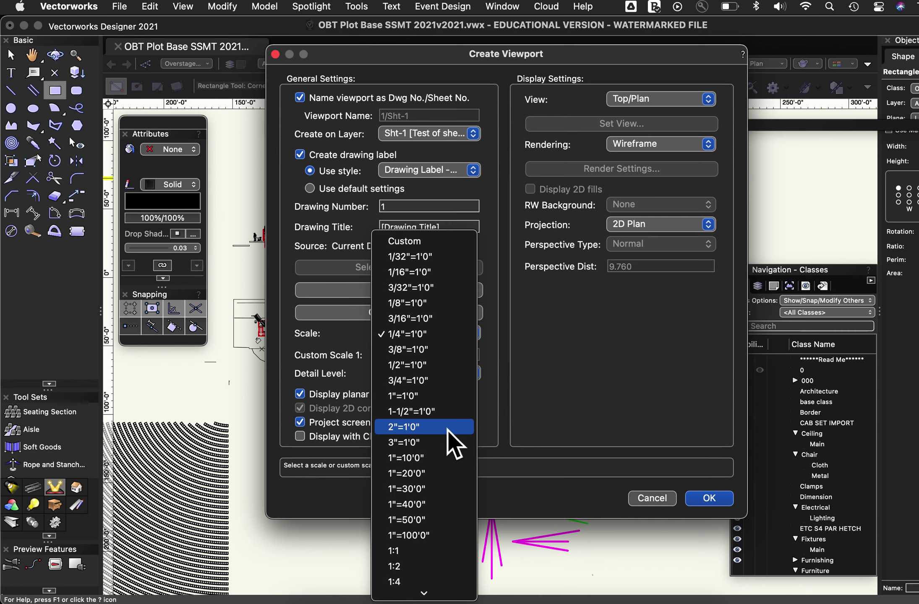
pyautogui.click(434, 342)
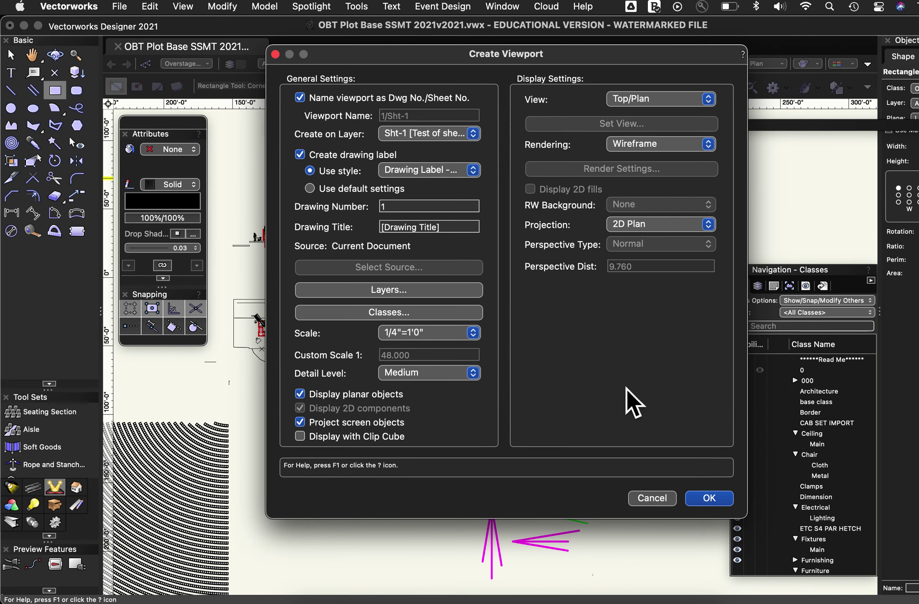
pyautogui.click(720, 499)
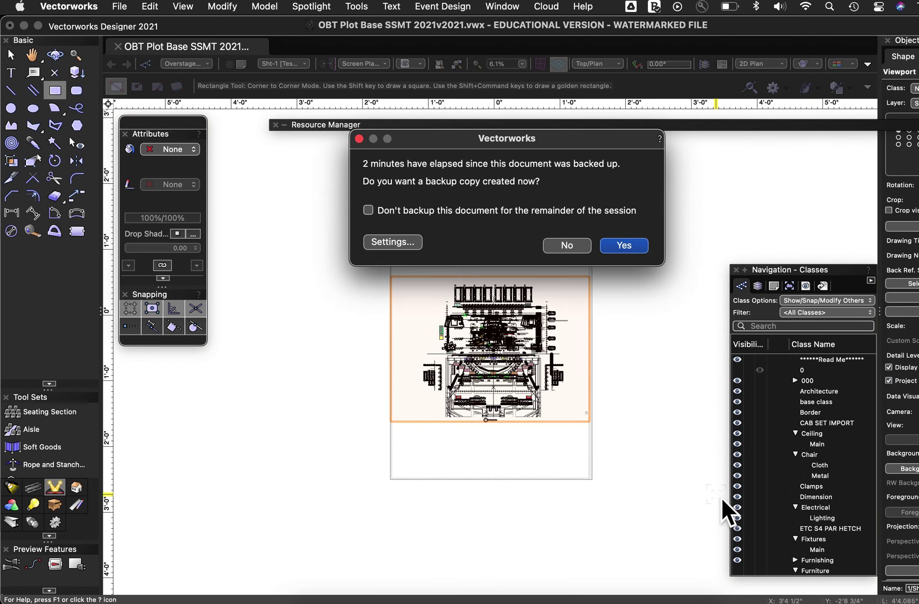
pyautogui.click(576, 245)
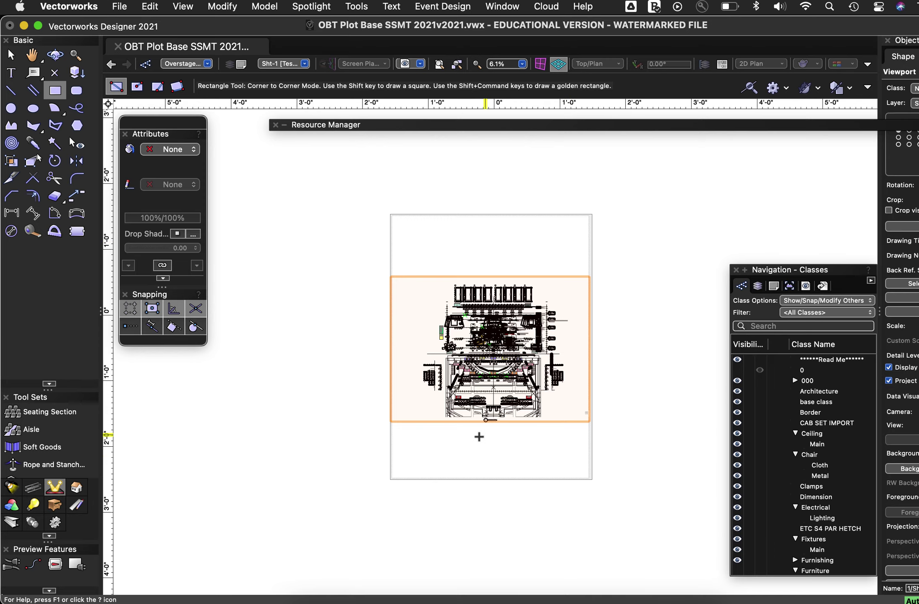
# Examine the drawing label below the plot and how the viewport fits on the sheet's page boundary.
pyautogui.scroll(5, 476, 436)
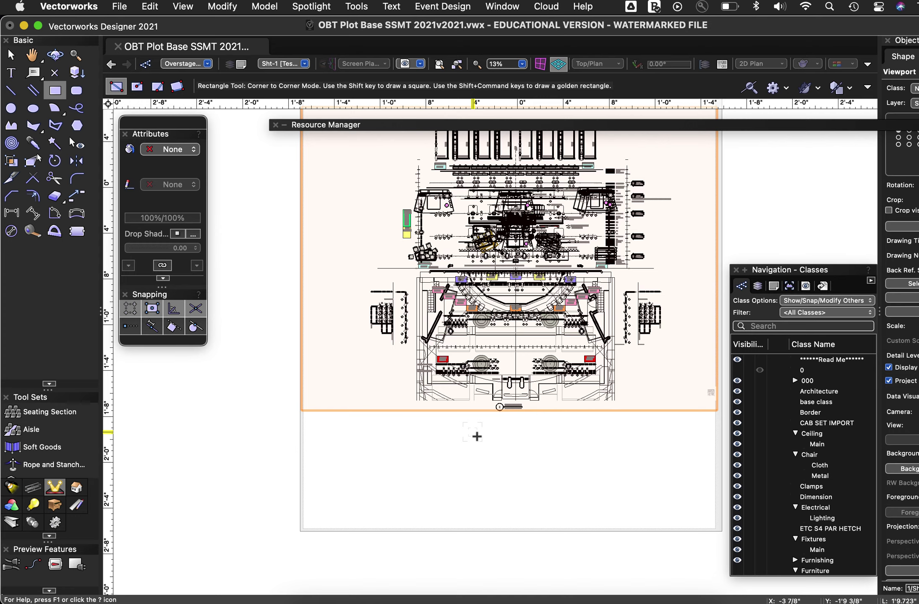
pyautogui.scroll(-2, 476, 436)
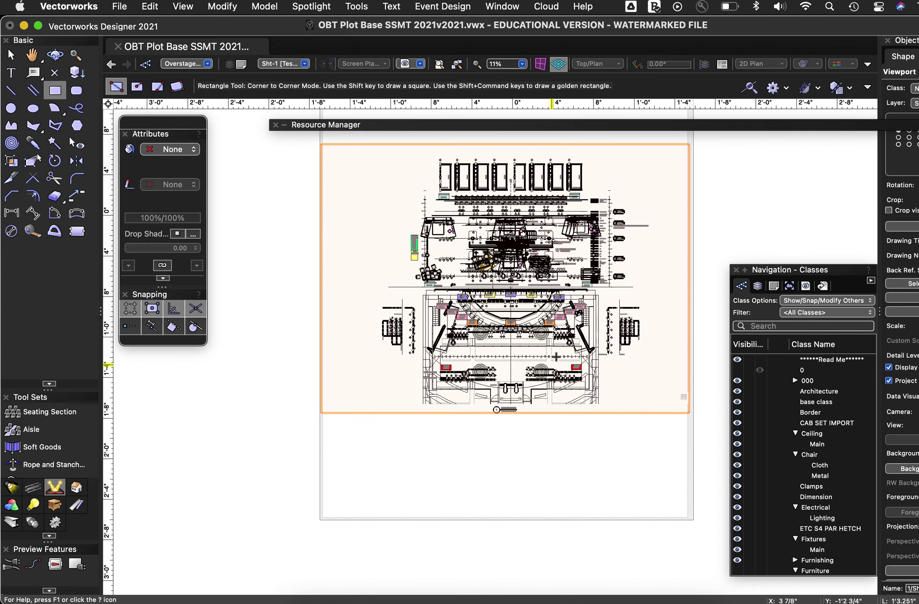
pyautogui.scroll(10, 495, 424)
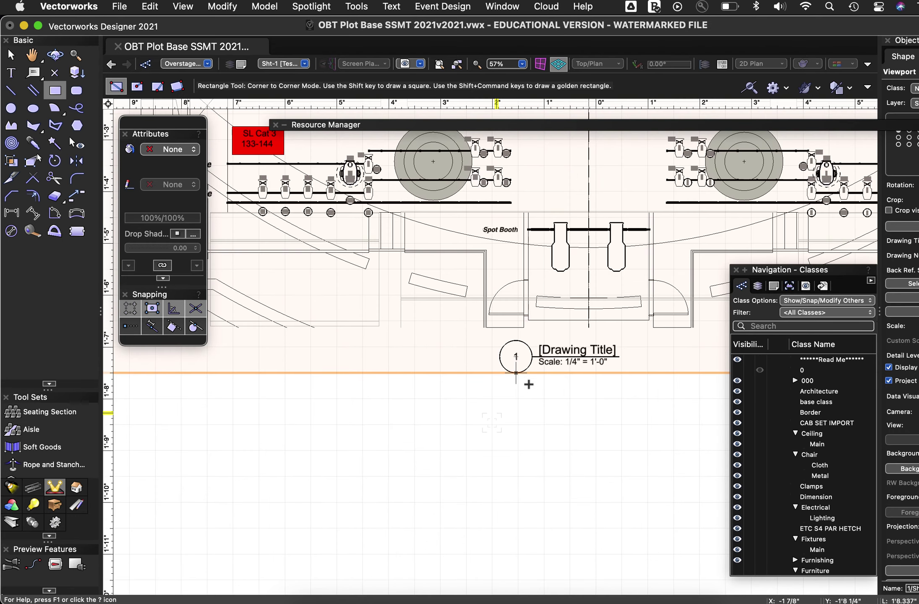
pyautogui.scroll(5, 630, 363)
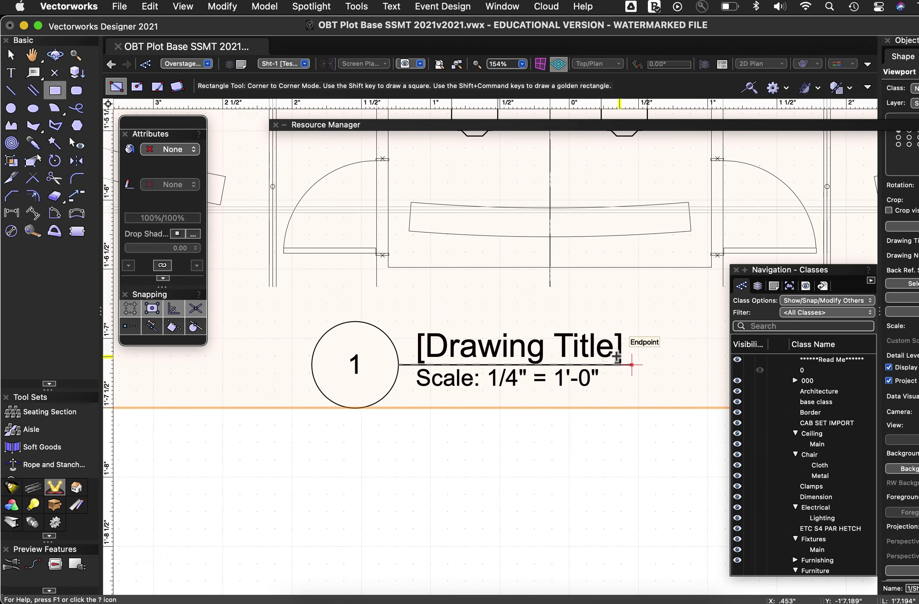
pyautogui.scroll(-7, 631, 364)
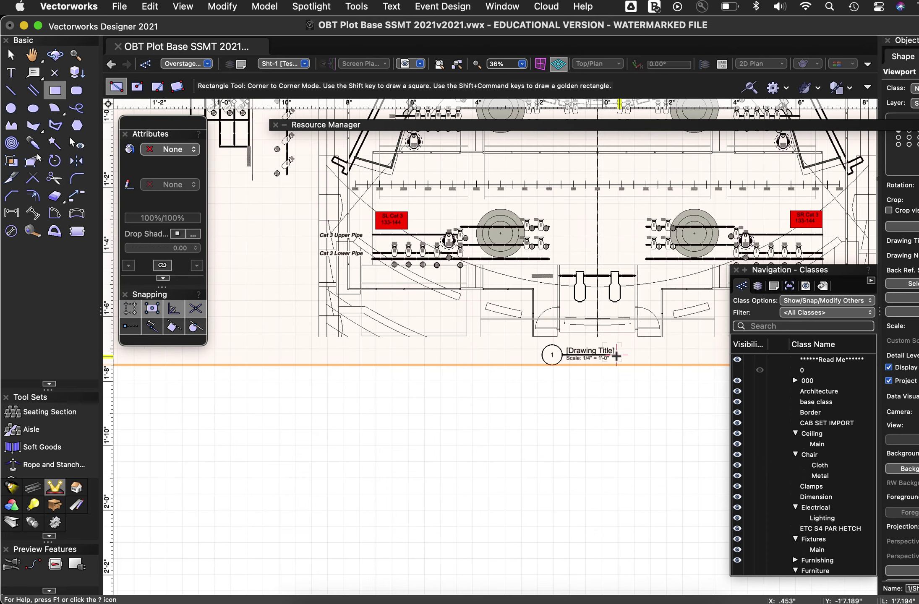
pyautogui.scroll(-7, 590, 366)
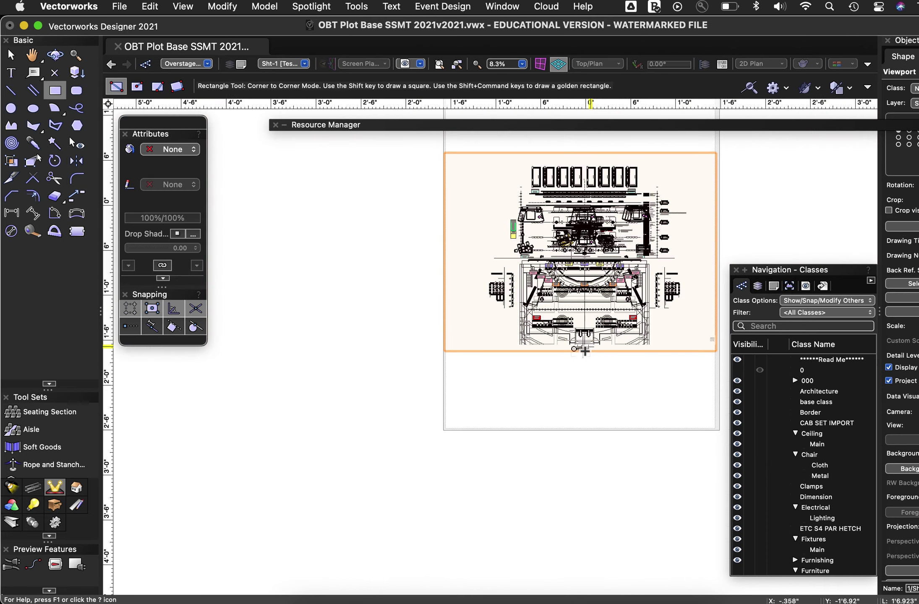
pyautogui.scroll(-4, 545, 314)
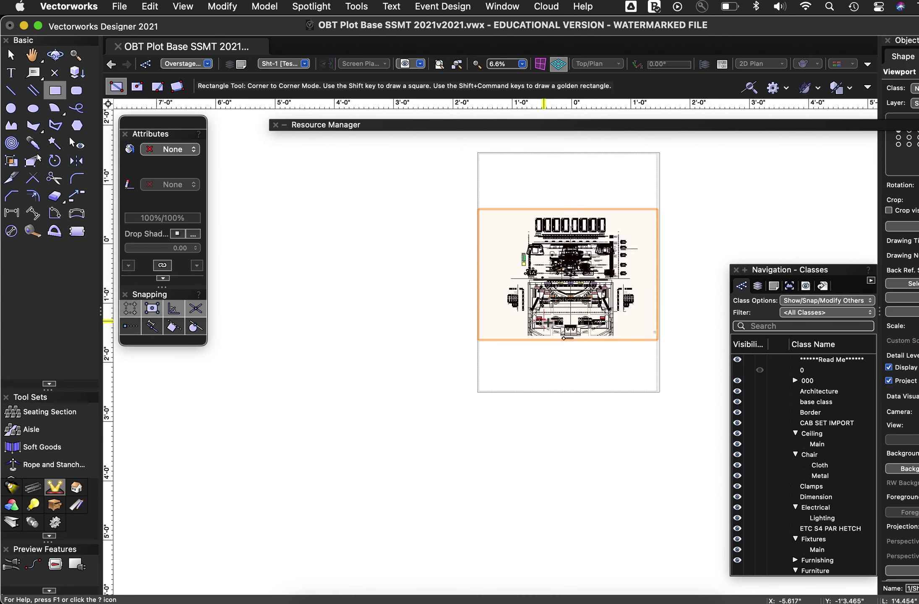
pyautogui.scroll(3, 638, 249)
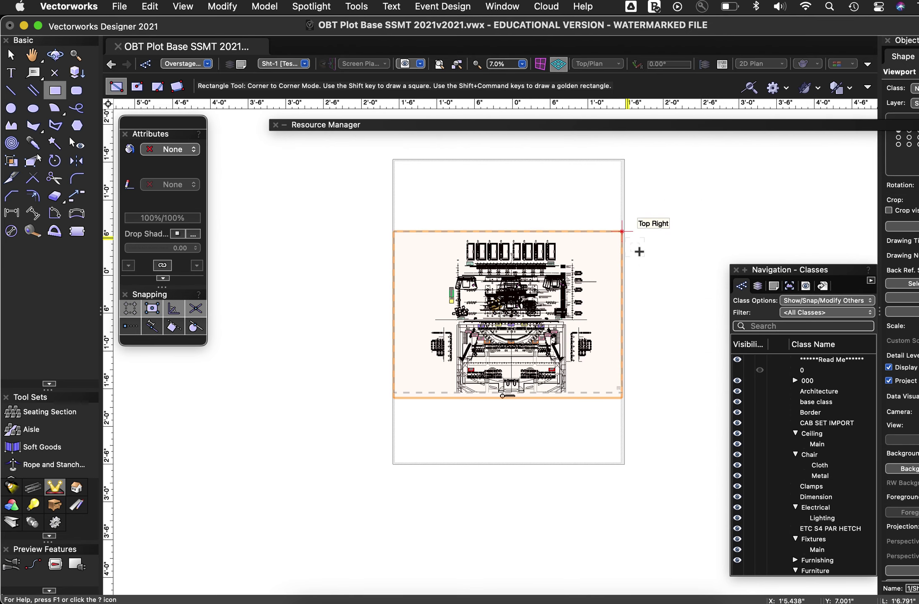
# Set the sheet layer's printable area manually to US Arch D, 36 by 24 inches, through the page setup.
pyautogui.click(122, 10)
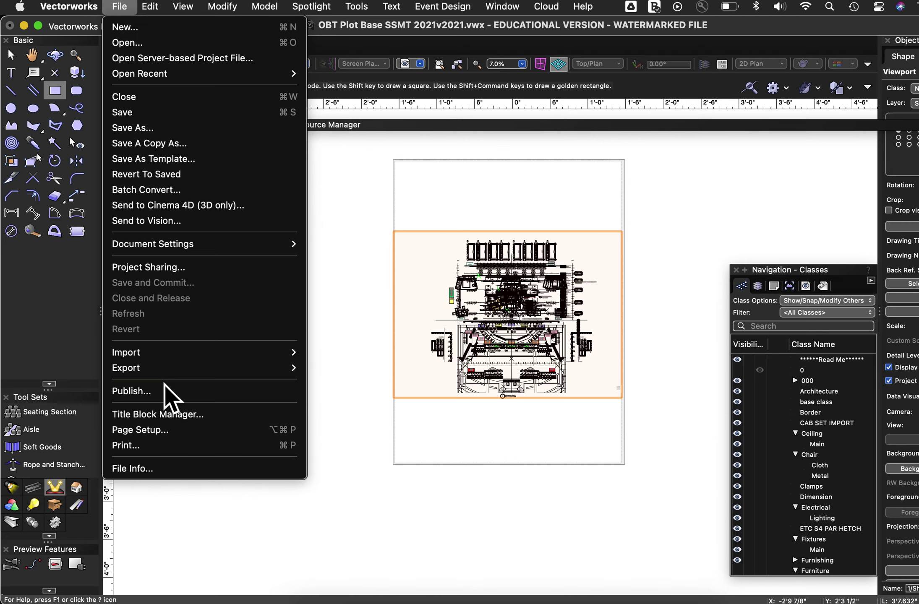
pyautogui.click(175, 433)
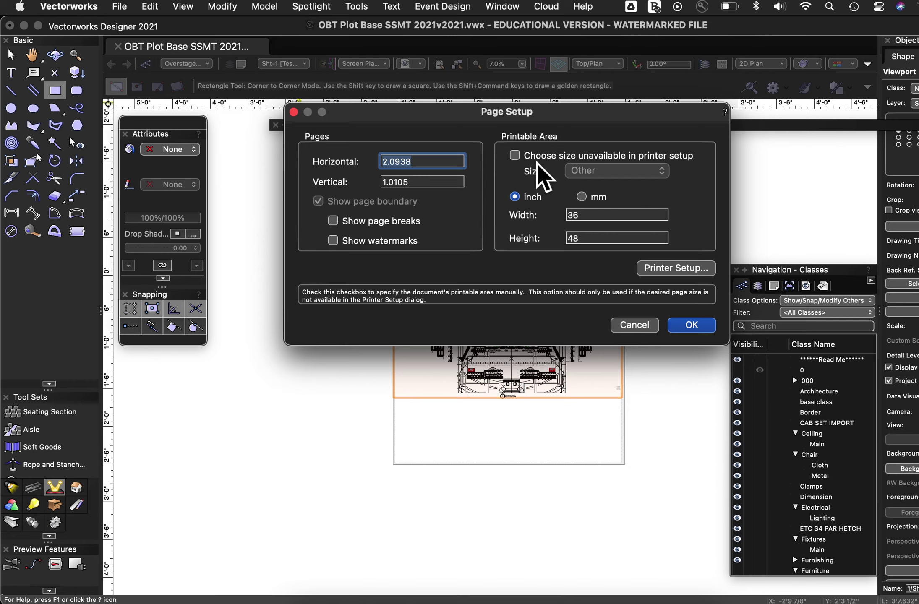
pyautogui.click(516, 157)
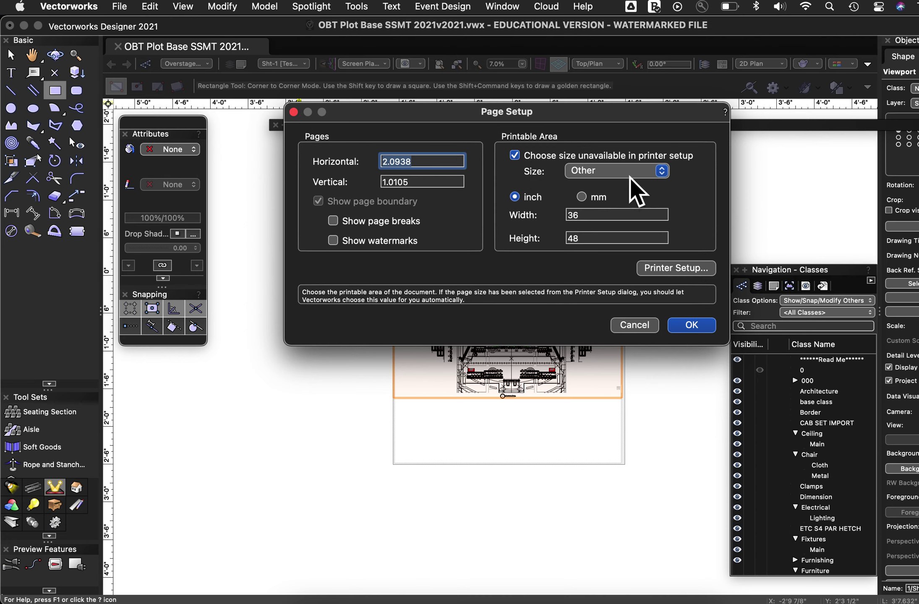
pyautogui.click(630, 178)
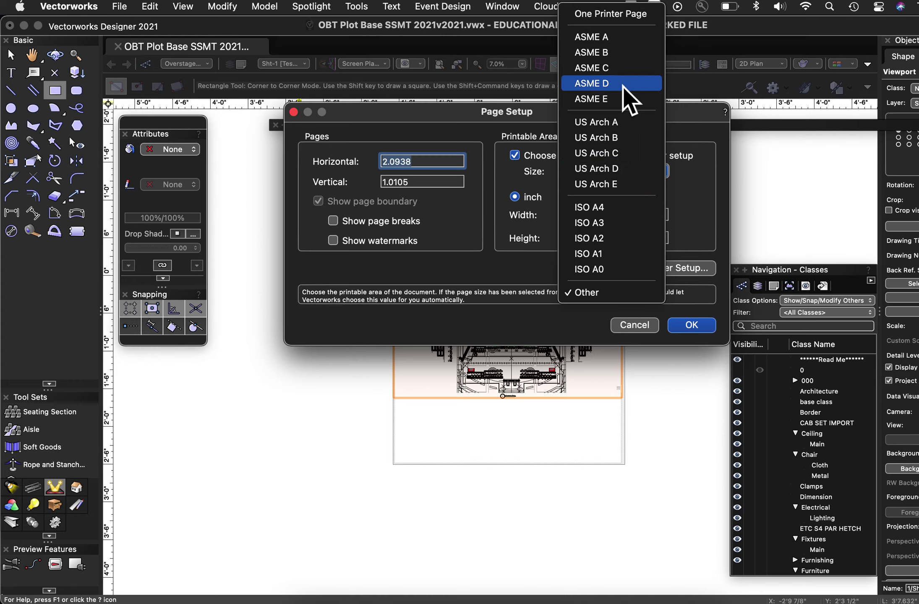
pyautogui.click(647, 174)
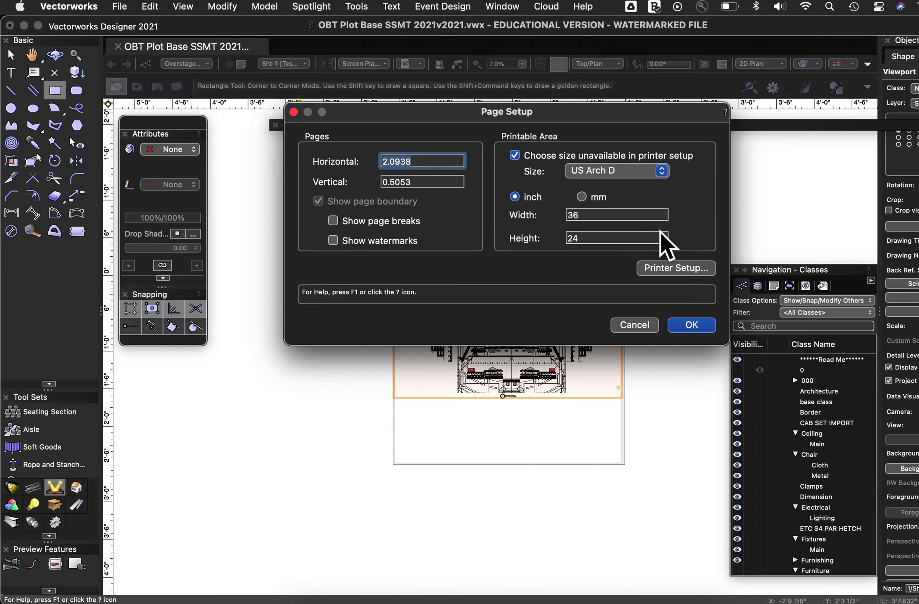
pyautogui.moveTo(634, 118); pyautogui.dragTo(259, 150)
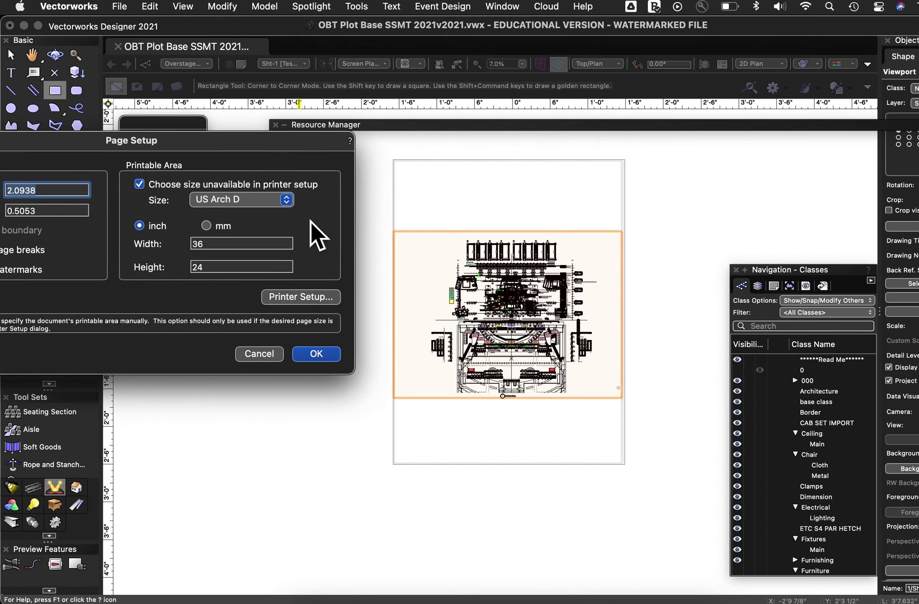
pyautogui.click(339, 359)
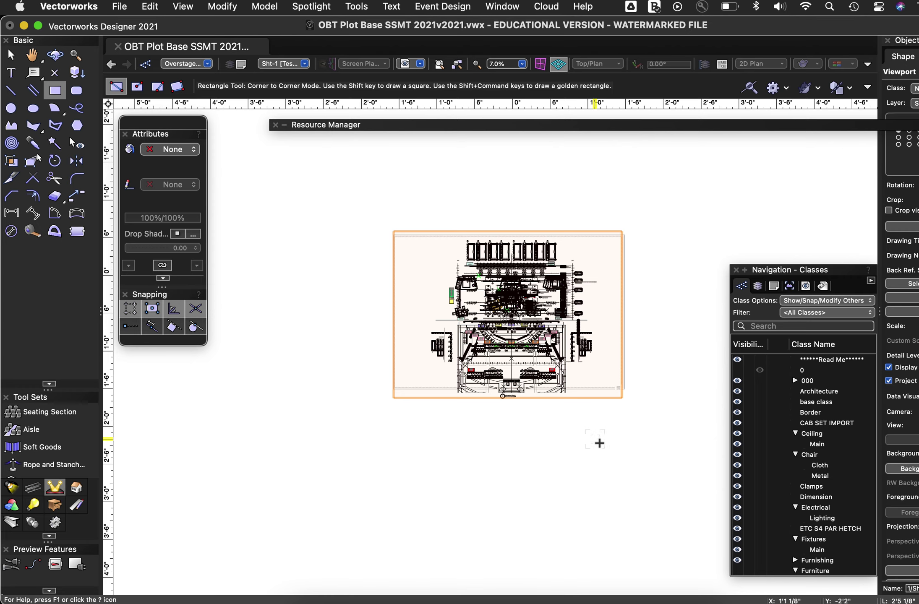
# Edit the viewport's crop and raise its lower edge to just below the followspots at the spot booth, then exit the crop.
pyautogui.scroll(1, 599, 443)
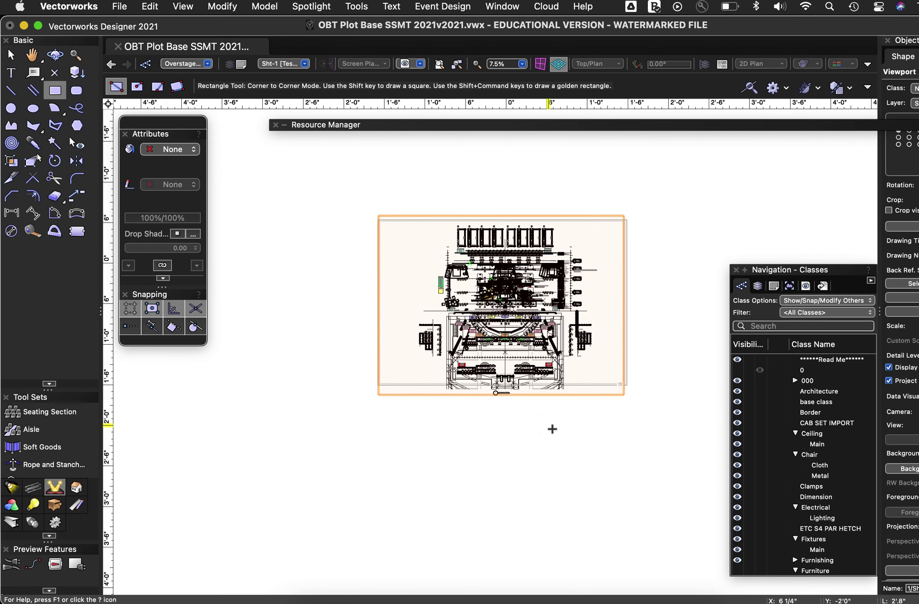
pyautogui.scroll(5, 552, 429)
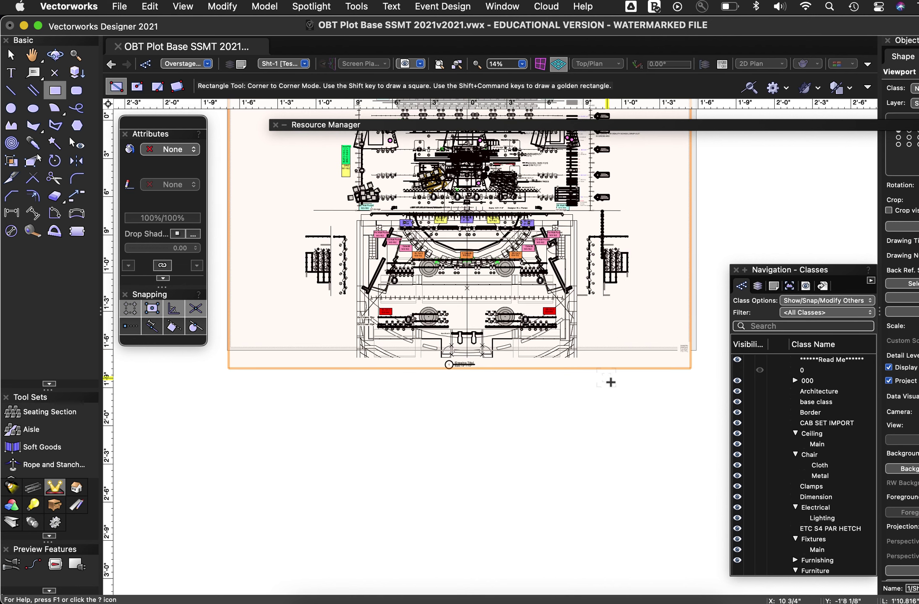
pyautogui.press('x')
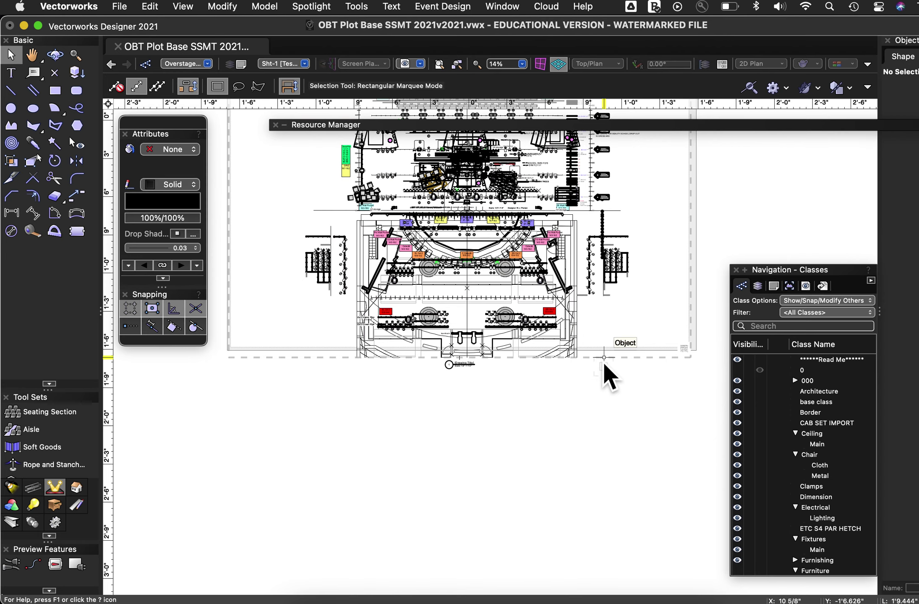
pyautogui.doubleClick(576, 321)
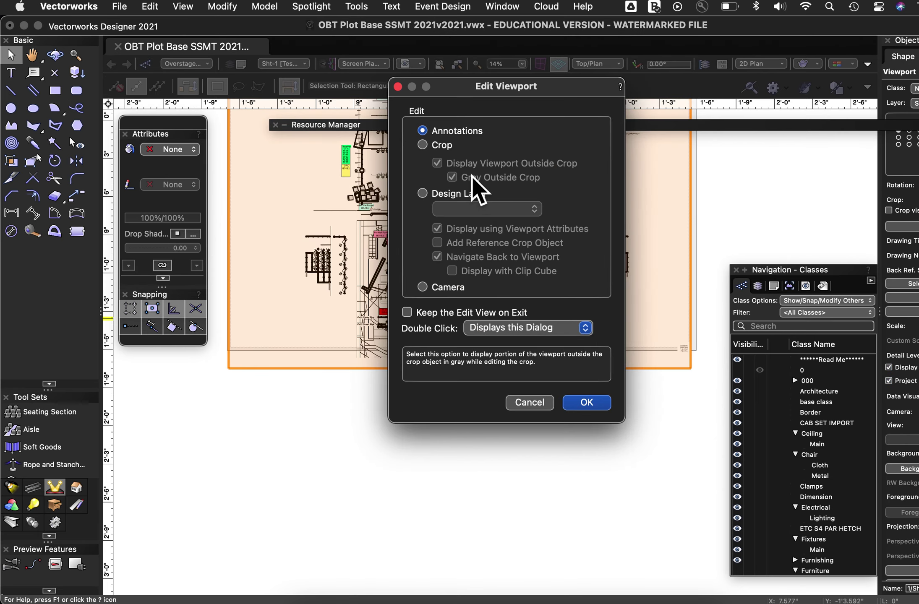
pyautogui.click(445, 148)
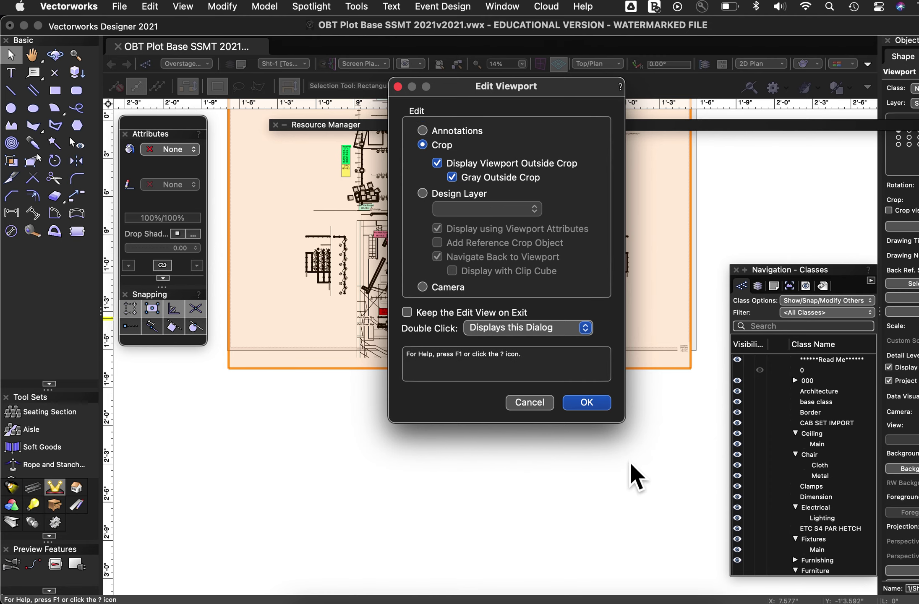
pyautogui.click(589, 405)
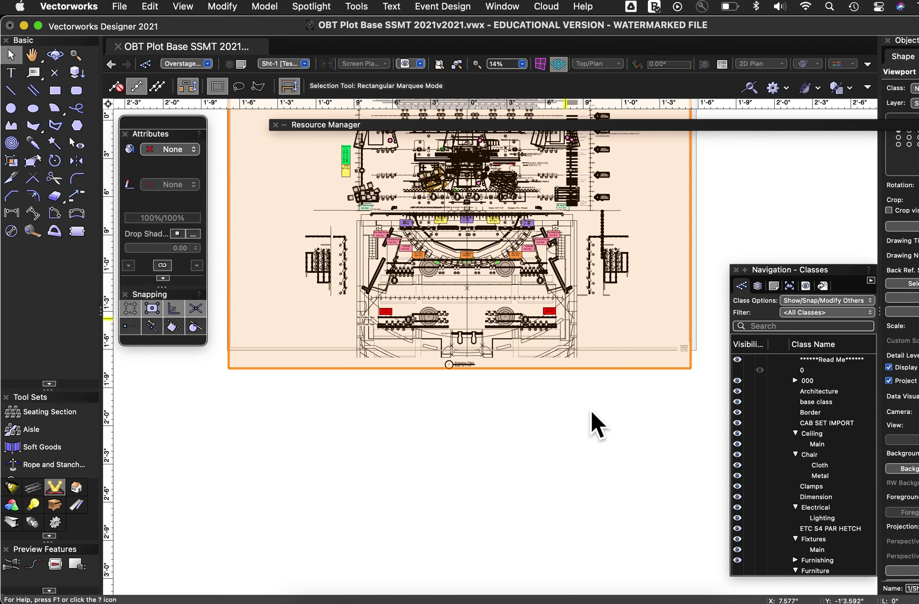
pyautogui.moveTo(460, 358); pyautogui.dragTo(479, 324)
pyautogui.scroll(8, 476, 366)
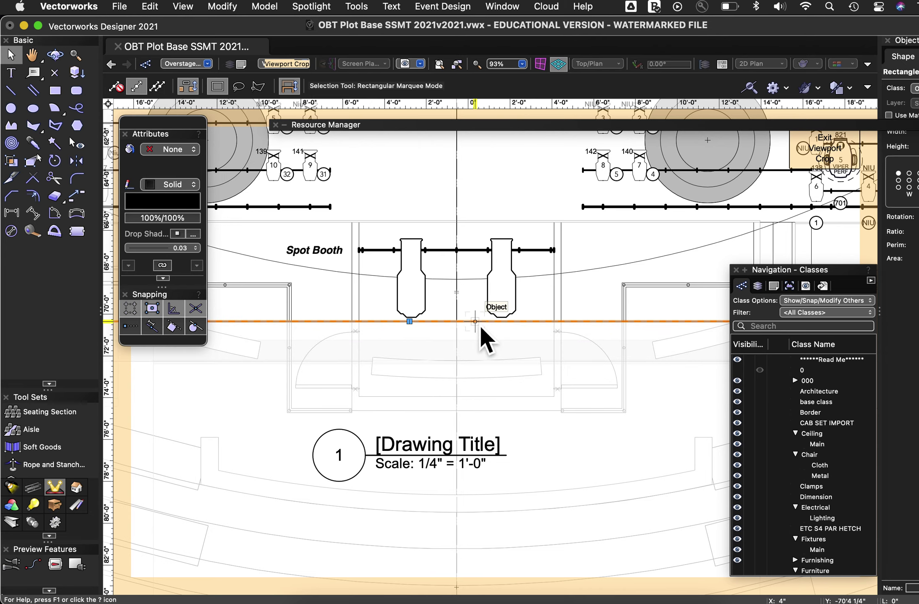
pyautogui.click(824, 151)
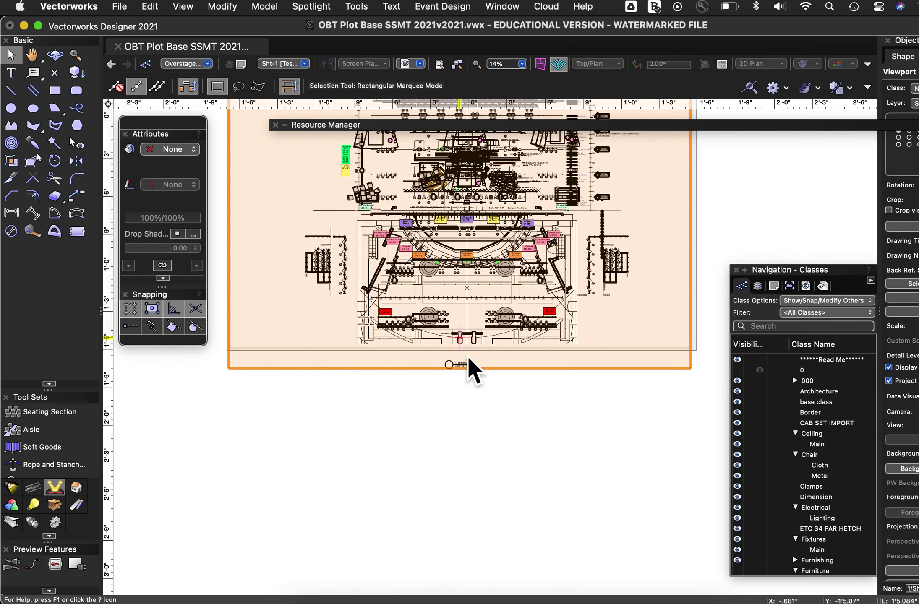
pyautogui.click(453, 445)
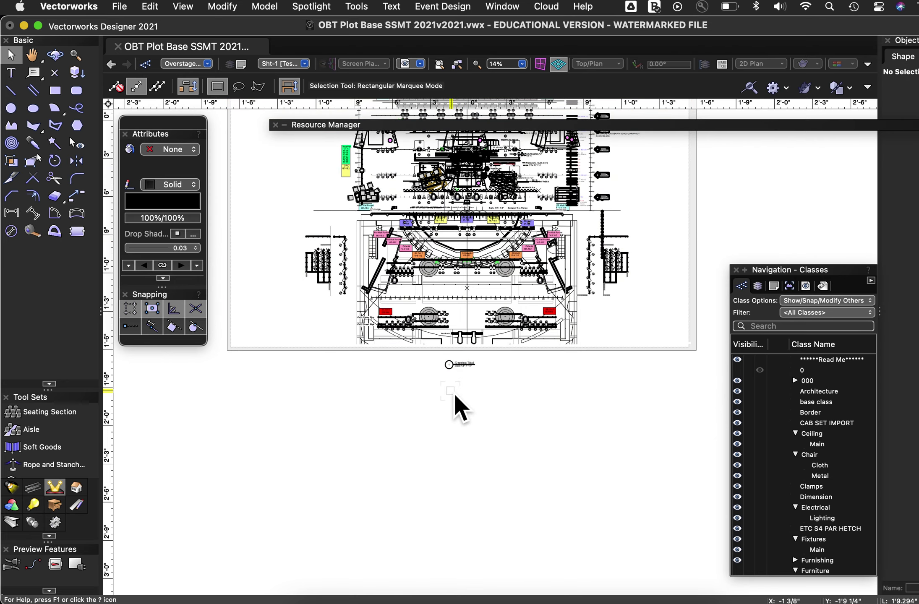
# Decline the backup copy and leave the cropped viewport on the sheet deselected.
pyautogui.scroll(-2, 452, 388)
pyautogui.scroll(-1, 451, 384)
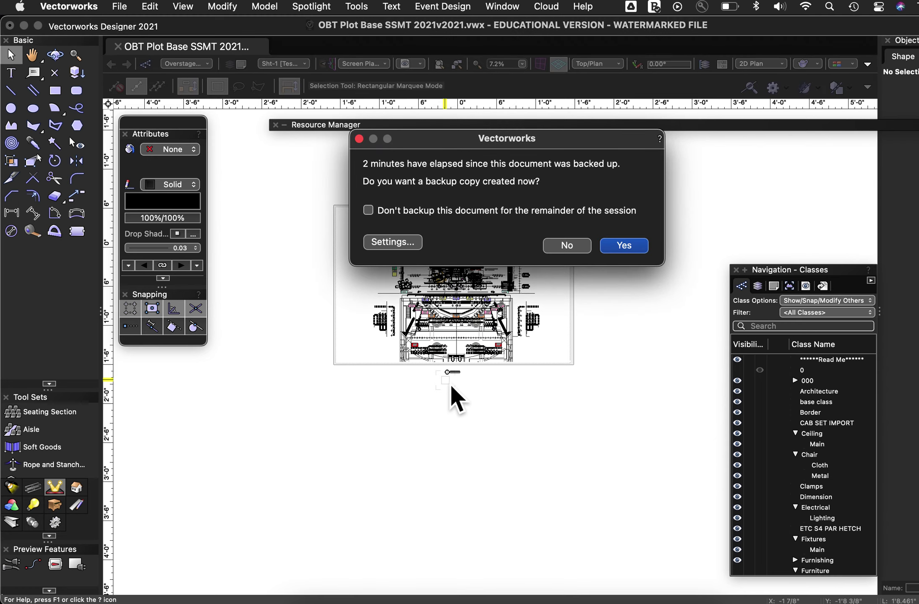
pyautogui.click(570, 247)
pyautogui.click(570, 247)
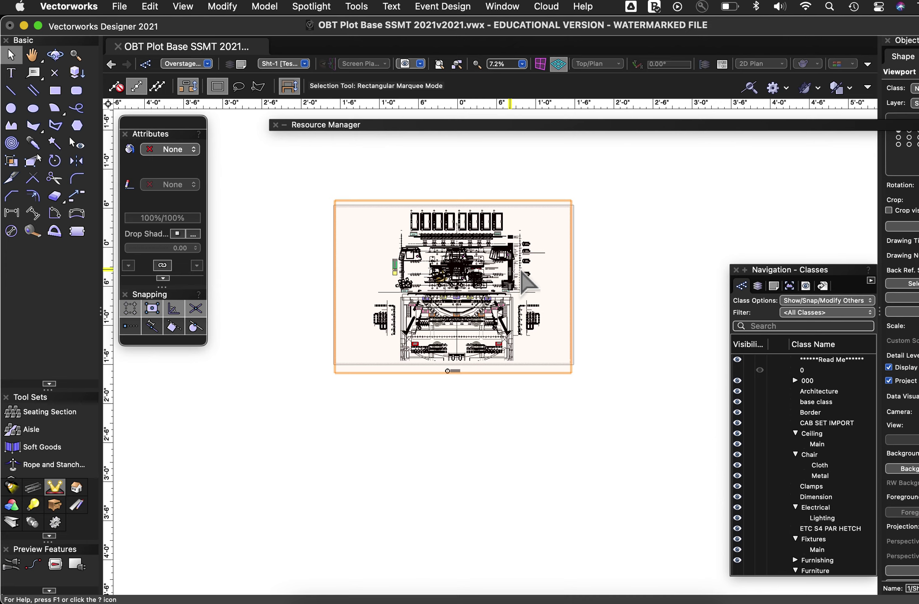
pyautogui.click(515, 468)
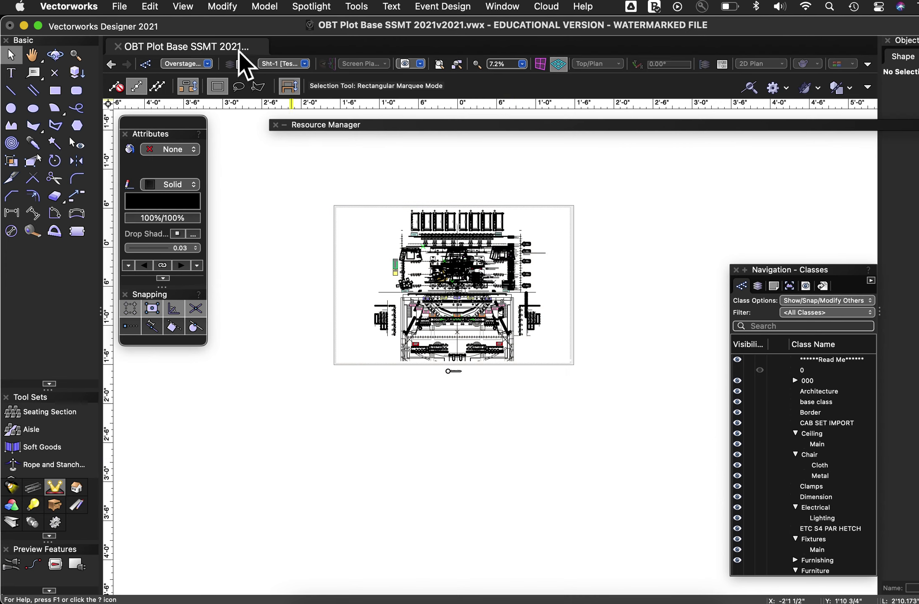
# On the design layer Act 1 Scene 1 Reunion, draw a rectangular seating section about 146' by 169' in an empty area, with its focus point straight above the upper-right corner.
pyautogui.click(280, 65)
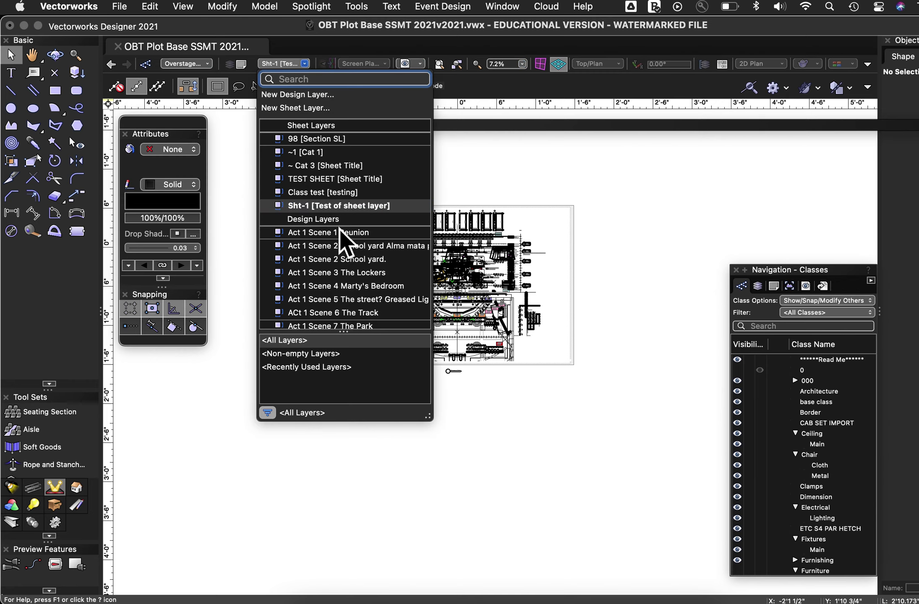
pyautogui.click(345, 240)
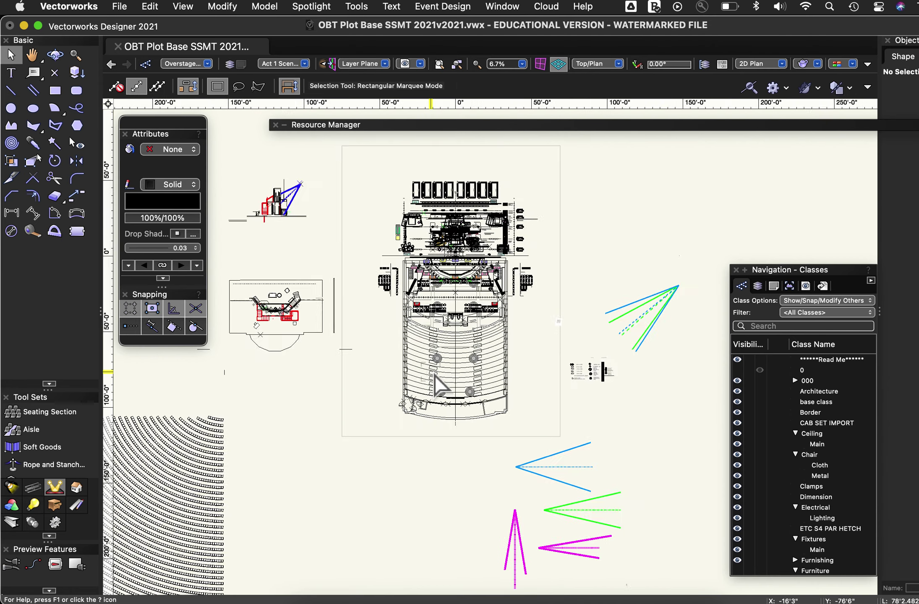
pyautogui.scroll(-5, 434, 373)
pyautogui.scroll(5, 440, 530)
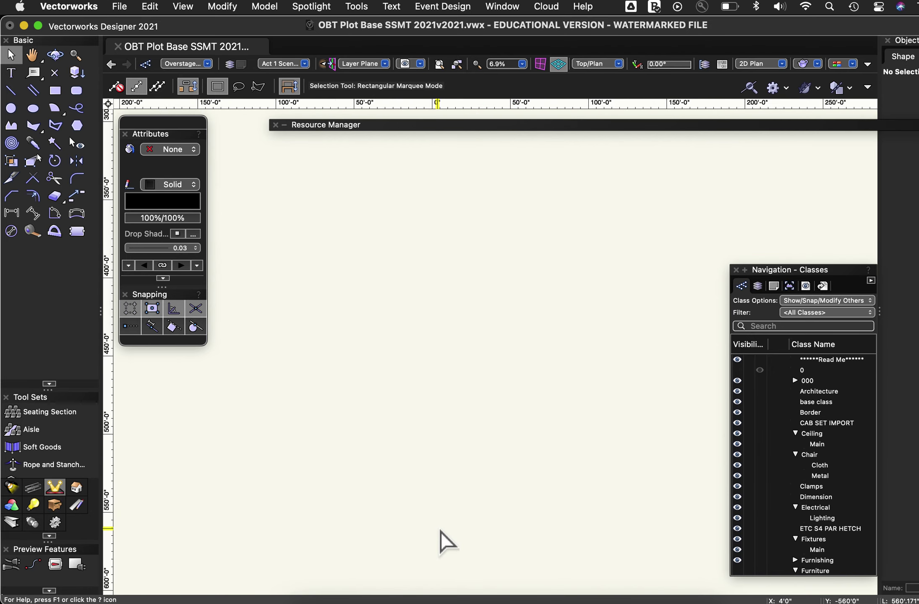
pyautogui.scroll(-1, 446, 541)
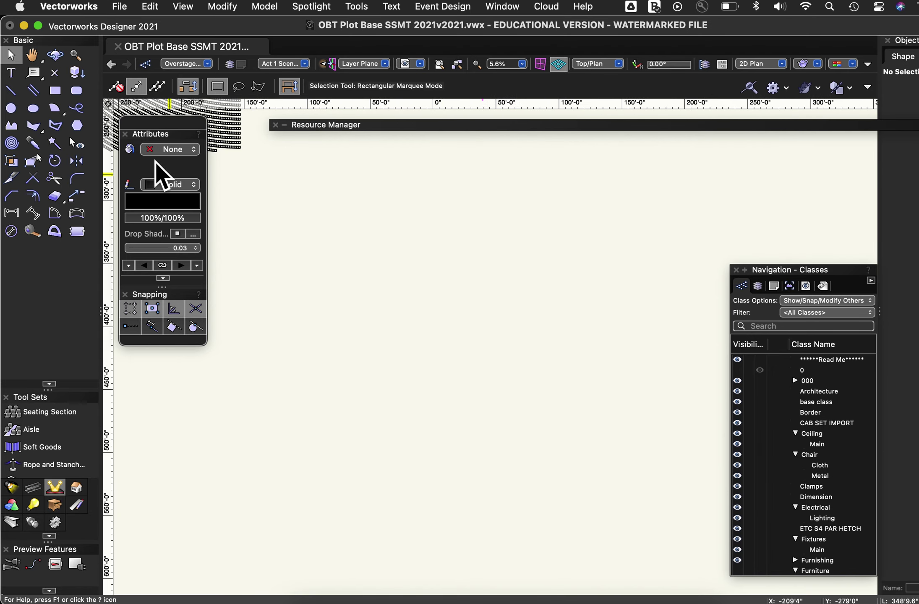
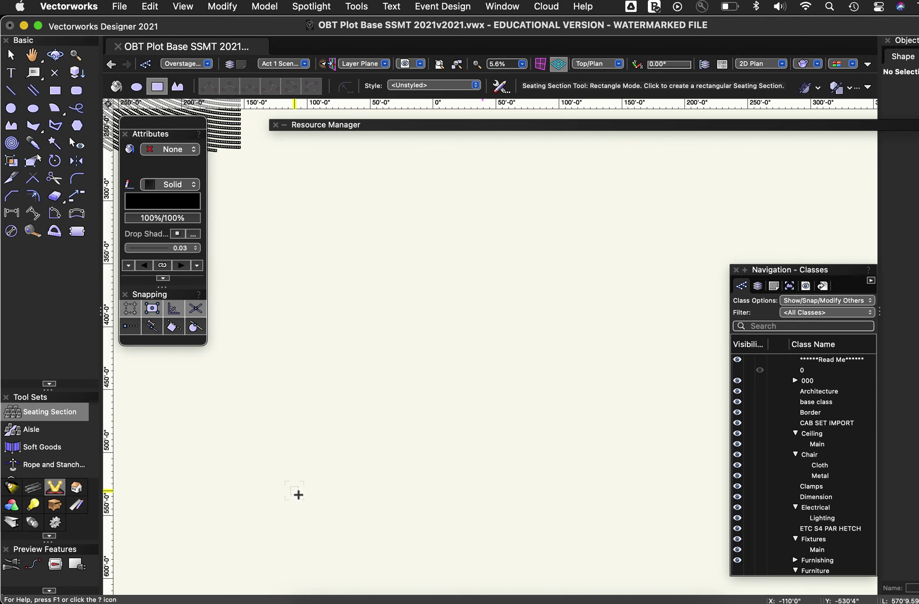
pyautogui.click(295, 490)
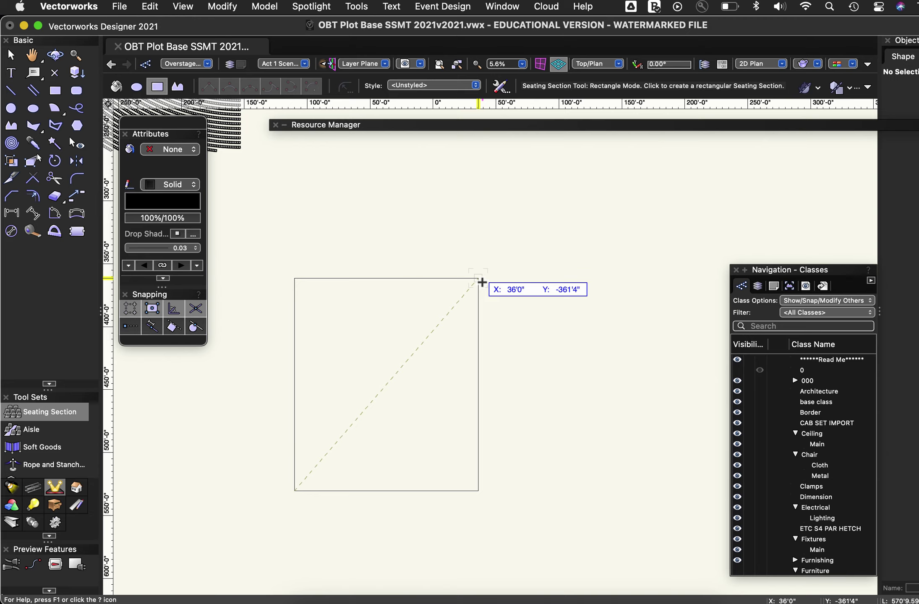
pyautogui.click(481, 283)
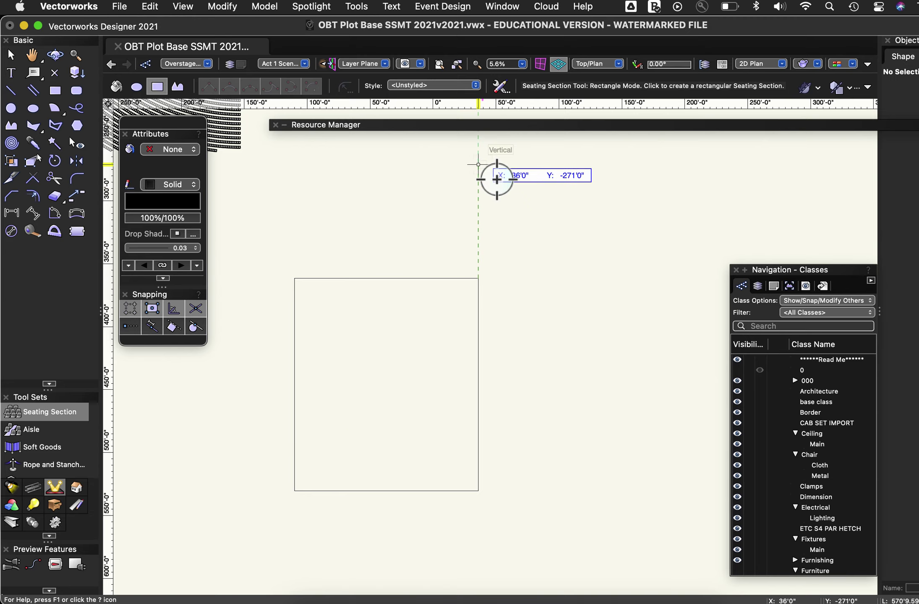
pyautogui.click(480, 150)
pyautogui.click(481, 150)
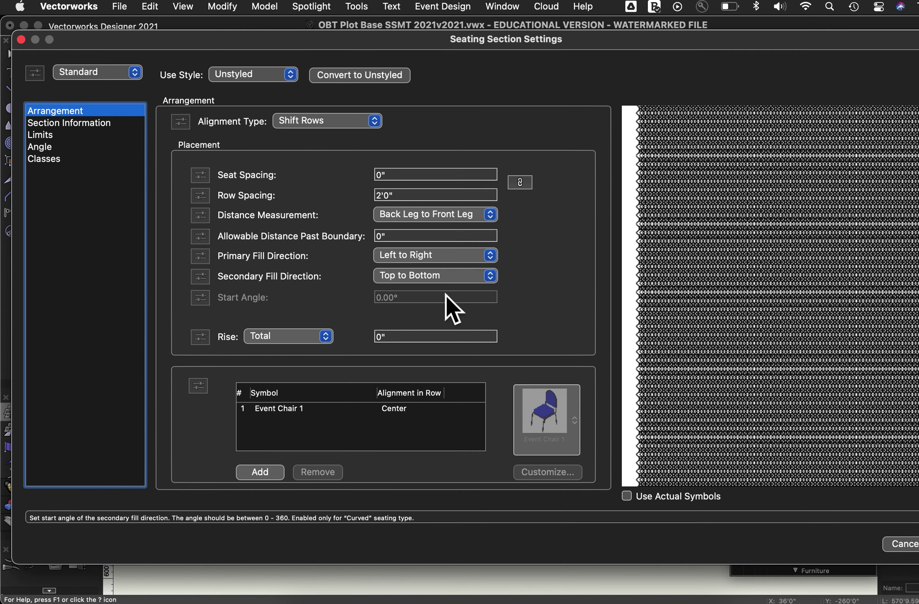
# Set the seating section's seat spacing to 2" and its row spacing to 2'6".
pyautogui.click(384, 176)
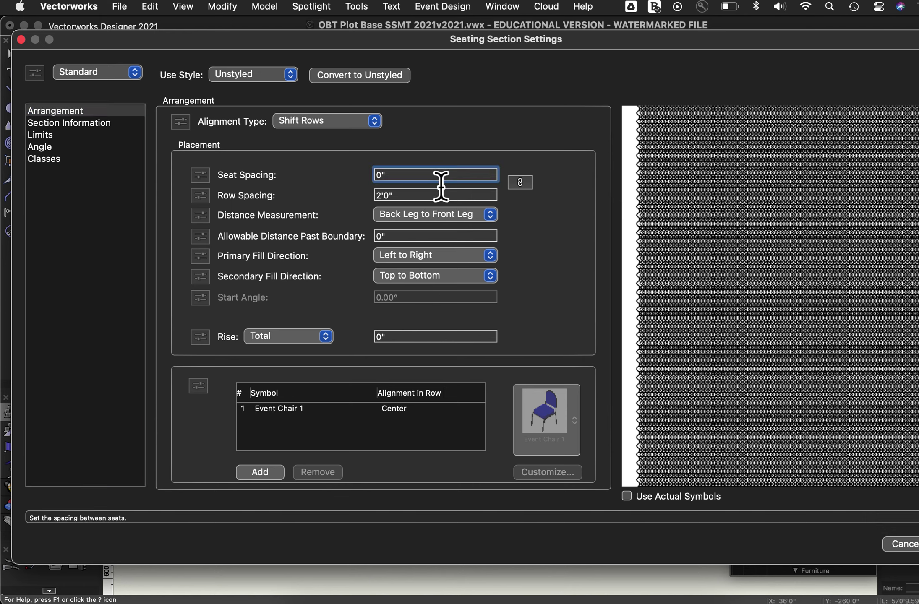
pyautogui.press('BackSpace')
pyautogui.write('2')
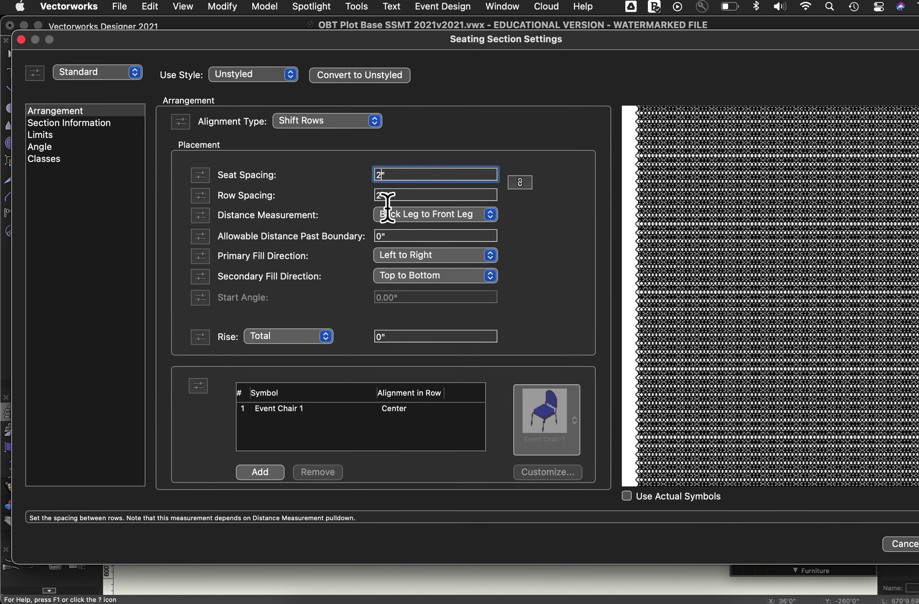
pyautogui.click(380, 195)
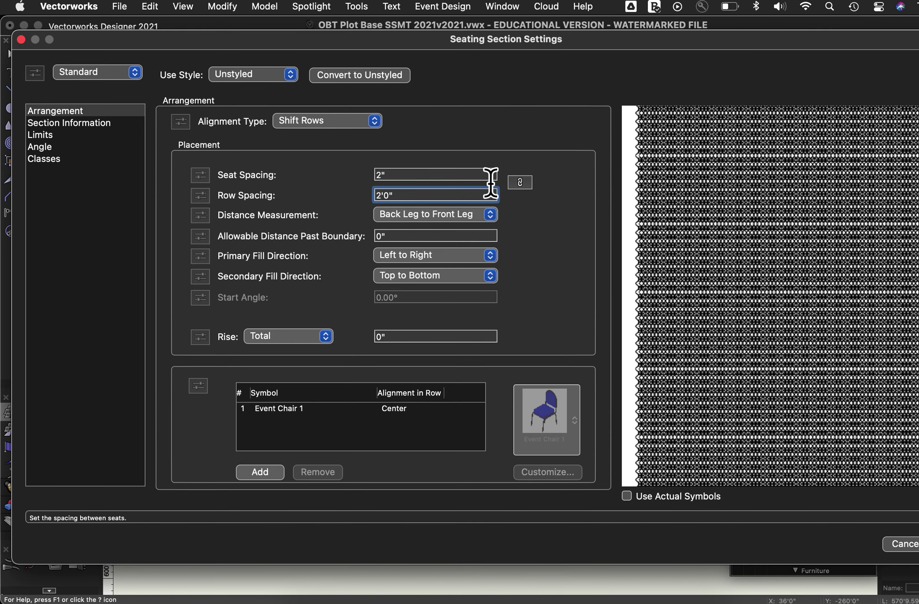
pyautogui.press('Right')
pyautogui.press('Right')
pyautogui.press('BackSpace')
pyautogui.click(385, 196)
pyautogui.write('6')
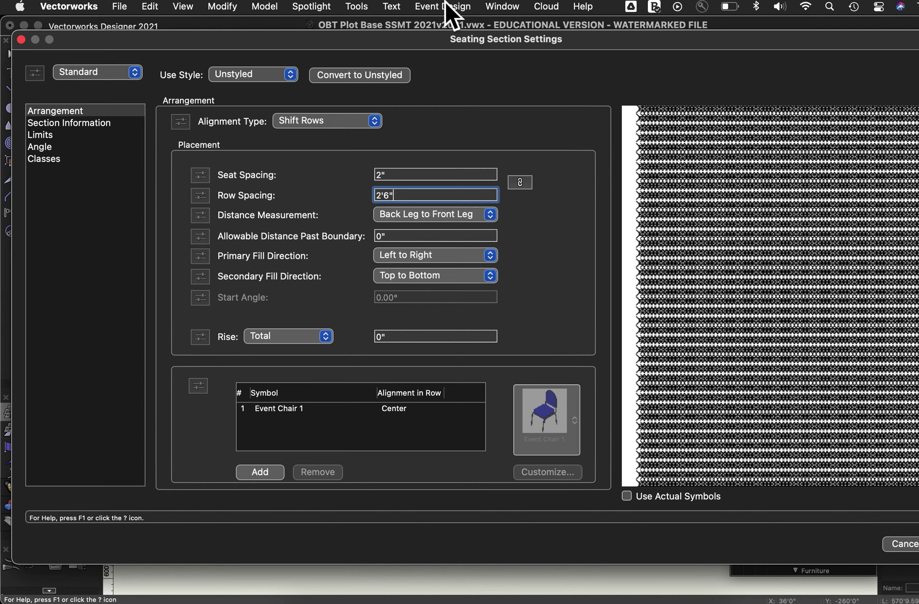
# Change the seating section type to Curved, create the section and return to the Selection tool.
pyautogui.click(94, 75)
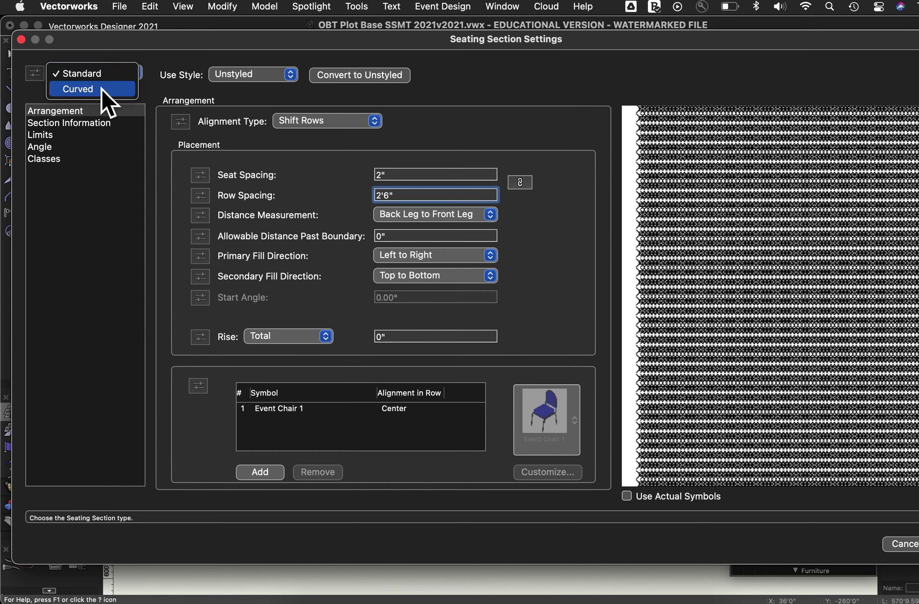
pyautogui.click(102, 89)
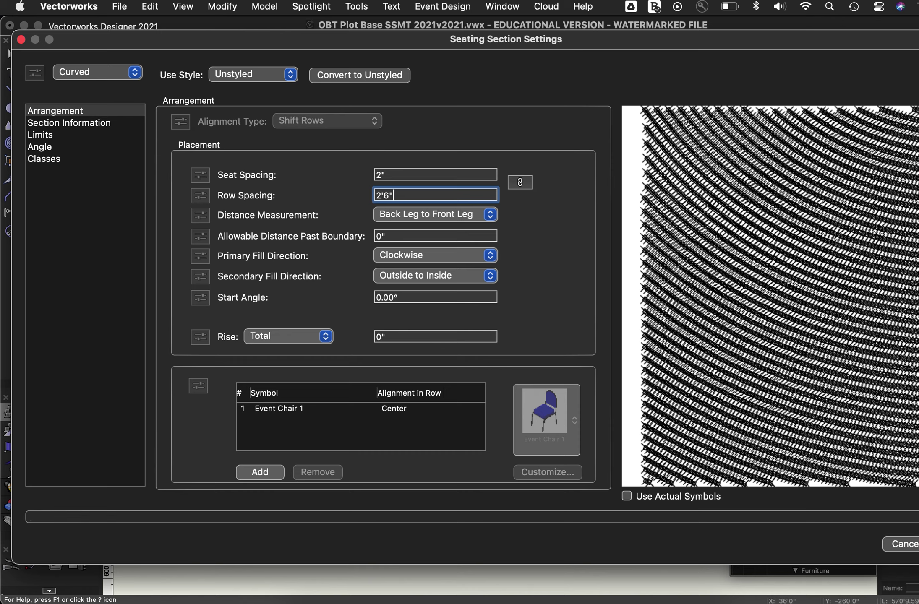
pyautogui.press('Return')
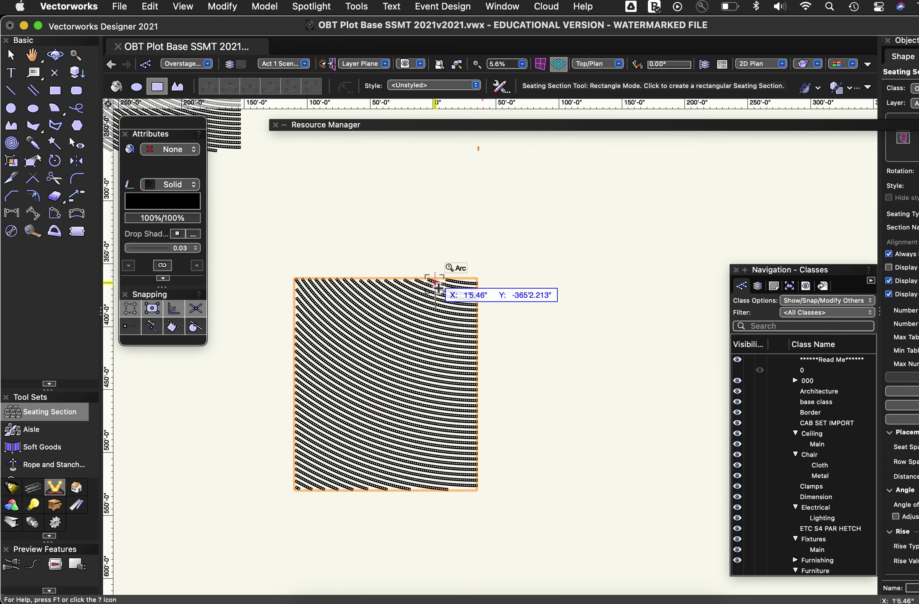
pyautogui.click(13, 58)
pyautogui.click(572, 244)
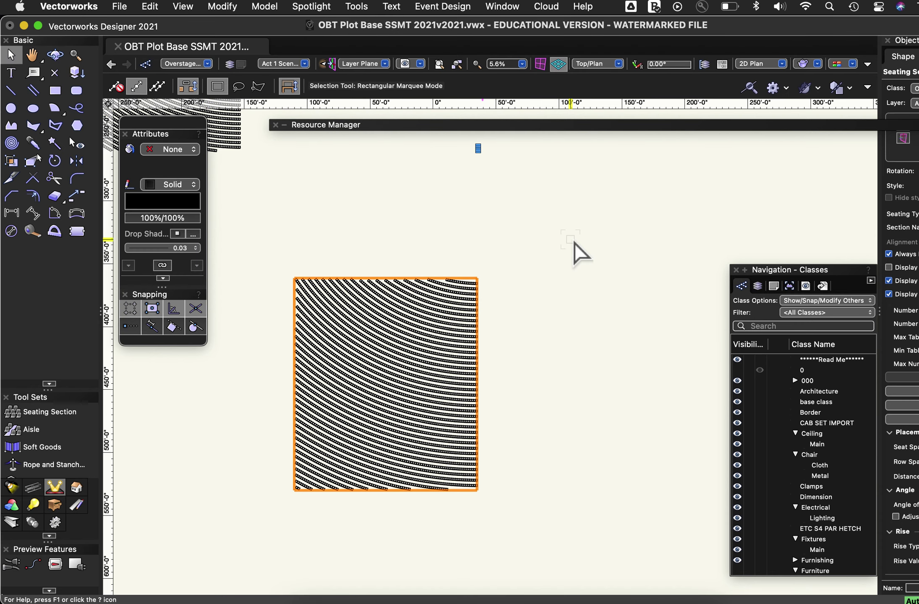
# Move the curved seating section's focus point about 29'10" to the left, above the middle of the section.
pyautogui.click(479, 148)
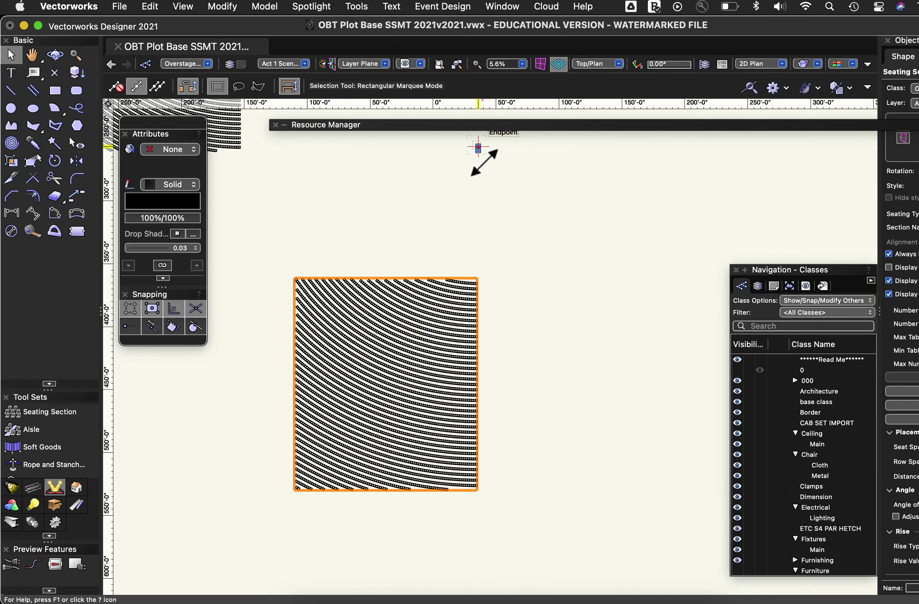
pyautogui.scroll(1, 496, 147)
pyautogui.scroll(5, 485, 161)
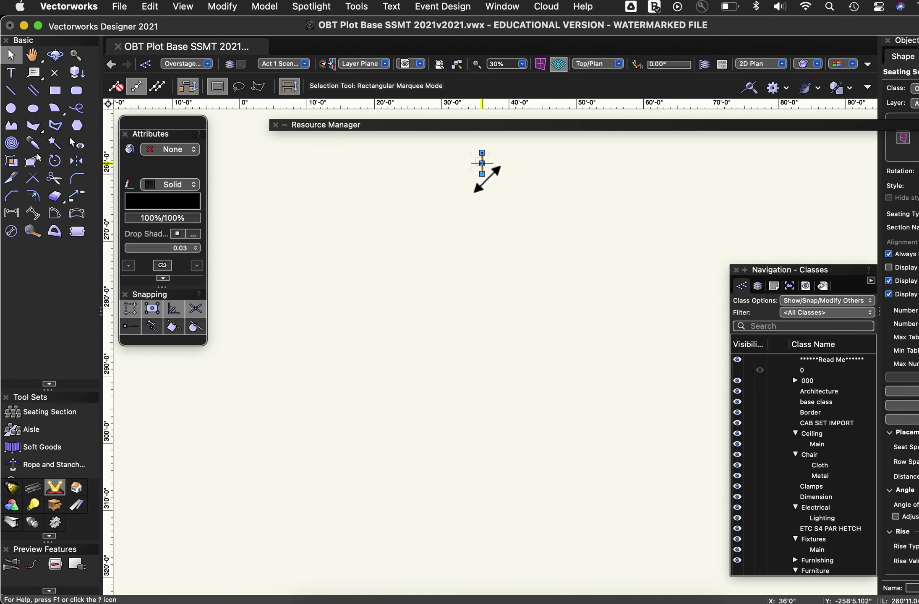
pyautogui.moveTo(491, 178); pyautogui.dragTo(288, 194)
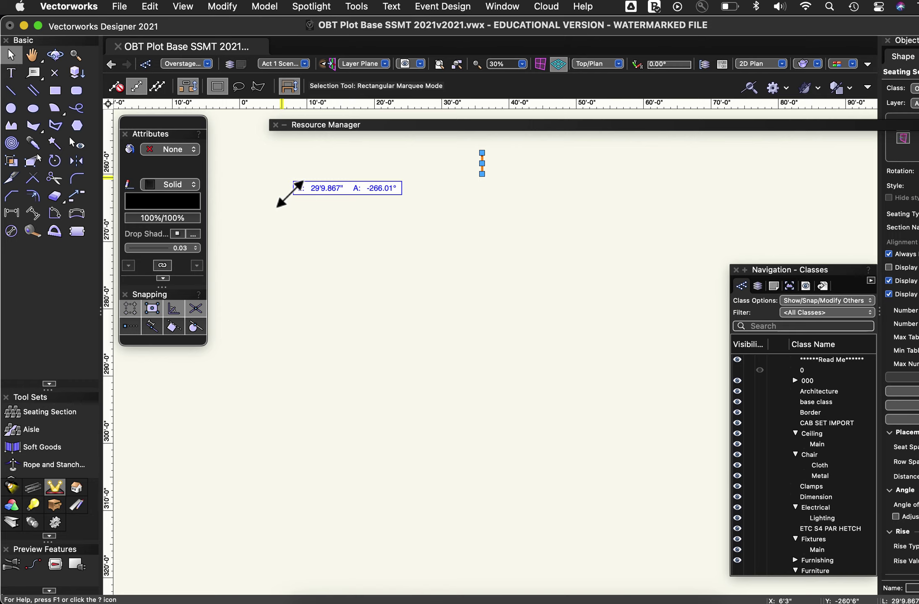
pyautogui.moveTo(288, 194); pyautogui.dragTo(402, 501)
pyautogui.scroll(-3, 390, 436)
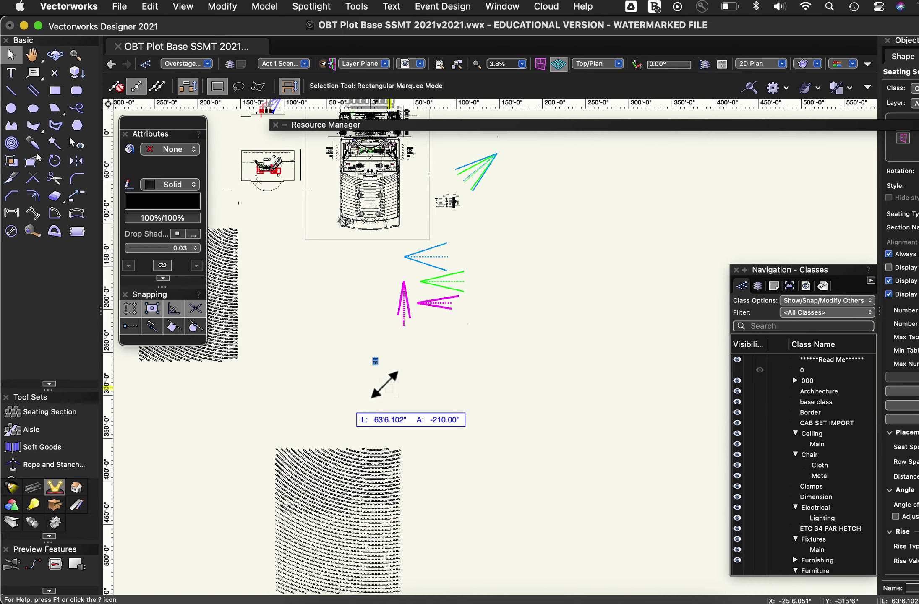
pyautogui.scroll(6, 380, 377)
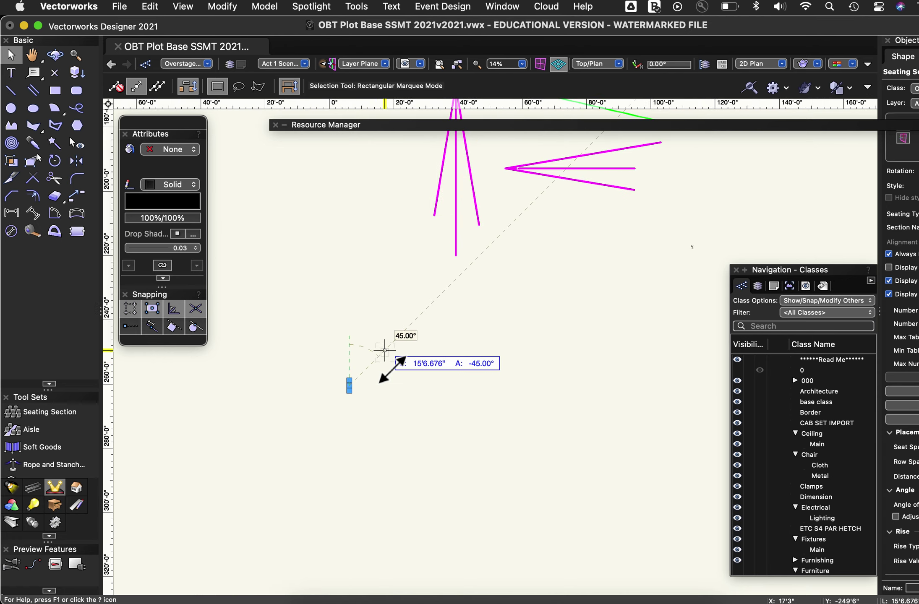
pyautogui.scroll(7, 337, 393)
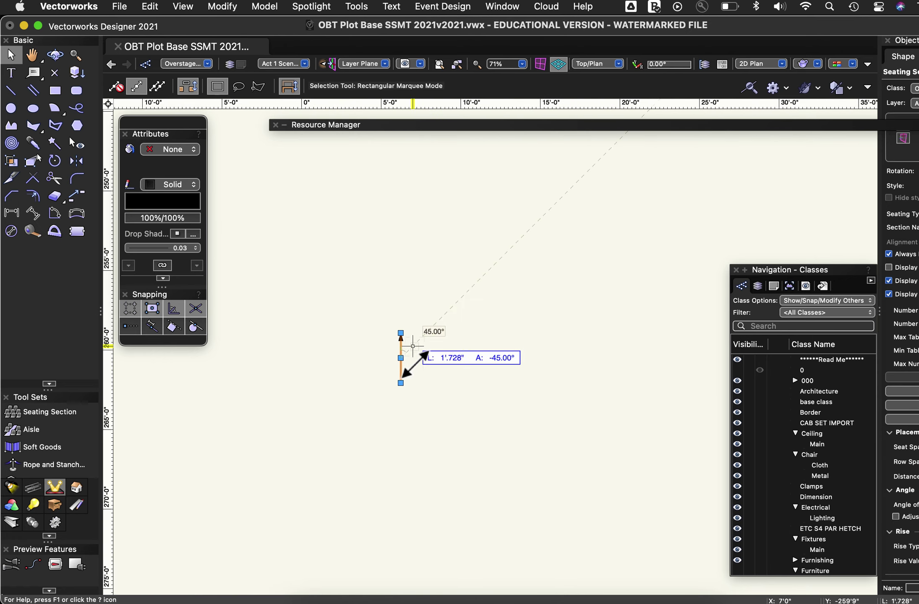
# Reselect the seating section's focus point arrow and shift it about 17'3" further left to recentre the curved rows.
pyautogui.click(133, 375)
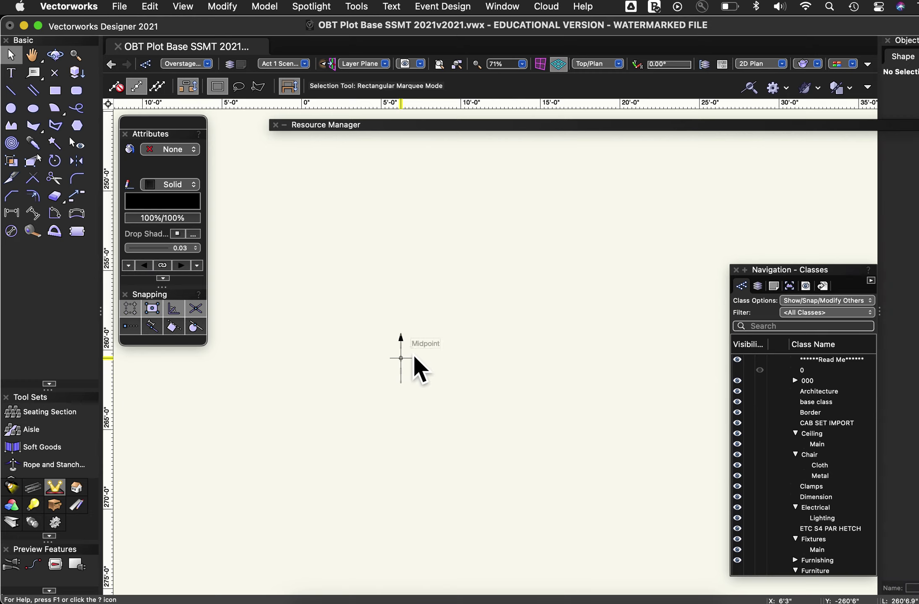
pyautogui.click(402, 358)
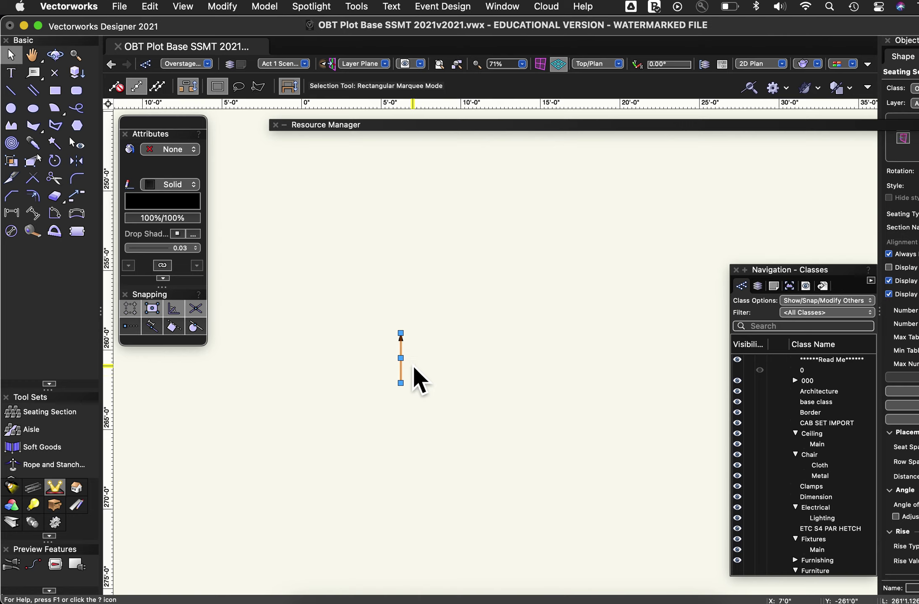
pyautogui.moveTo(401, 358); pyautogui.dragTo(127, 370)
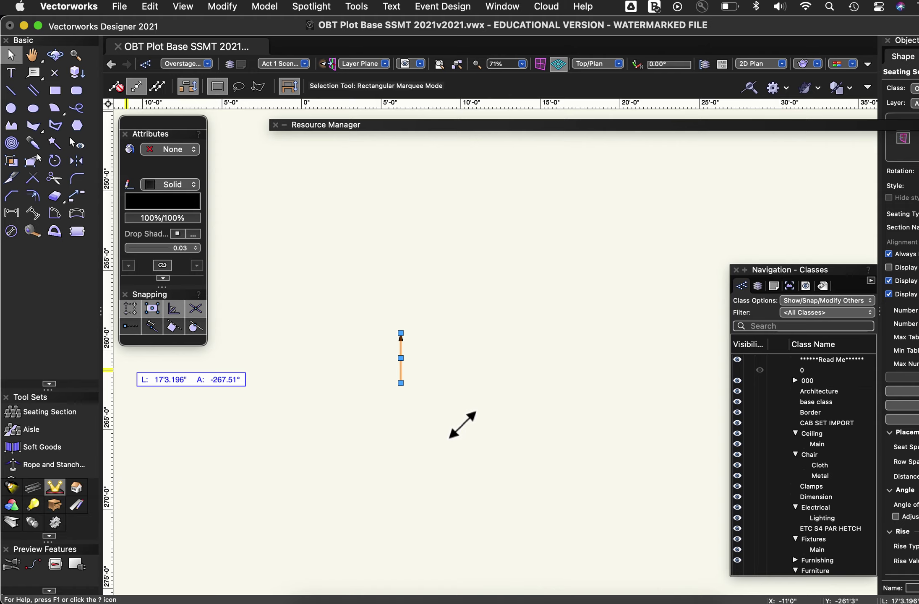
pyautogui.scroll(-3, 461, 426)
pyautogui.scroll(-12, 461, 426)
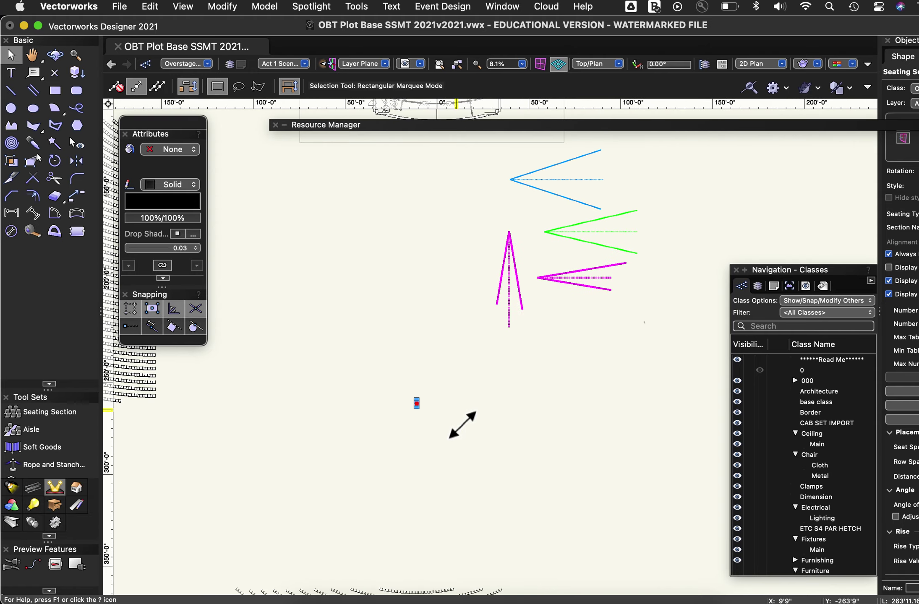
pyautogui.scroll(8, 411, 572)
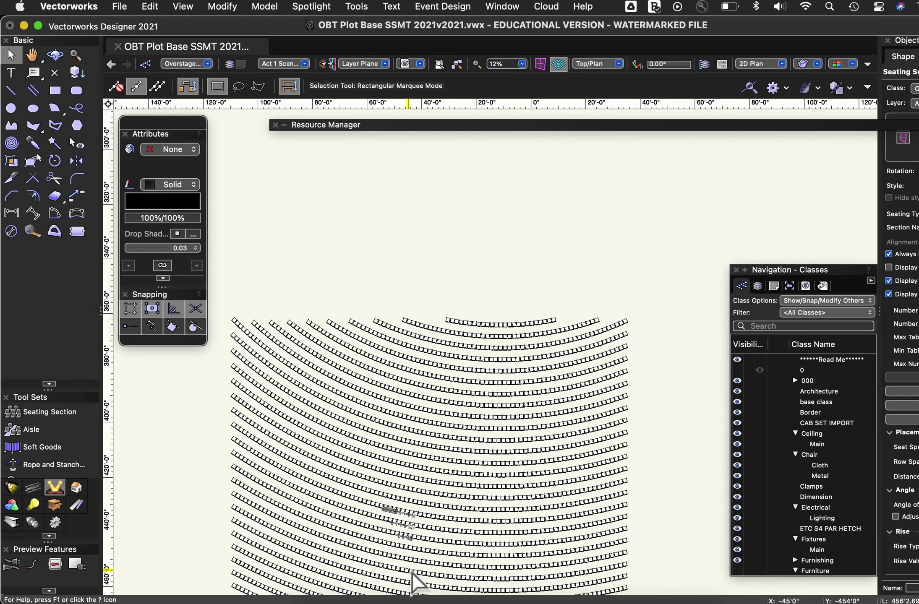
pyautogui.scroll(-2, 411, 571)
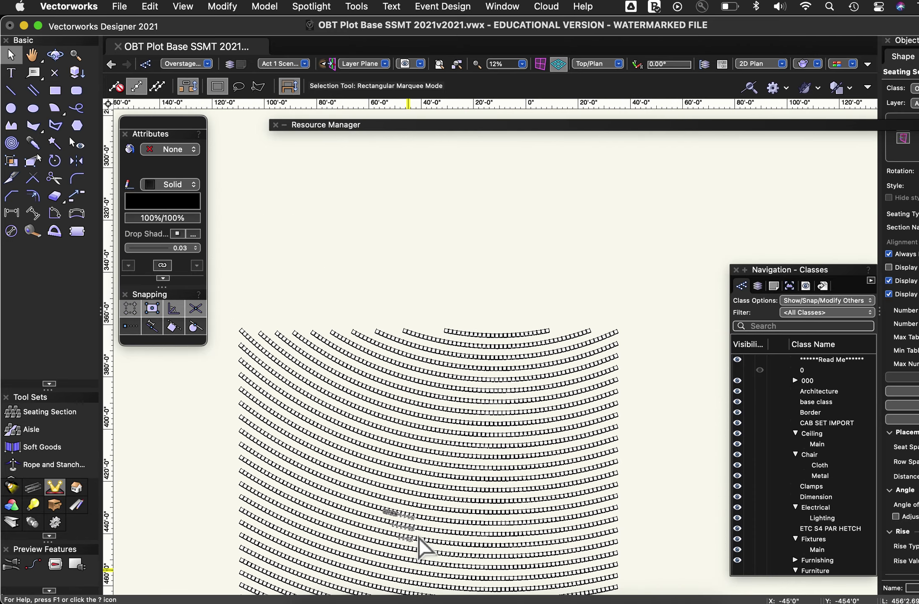
pyautogui.scroll(4, 418, 537)
pyautogui.scroll(-1, 418, 537)
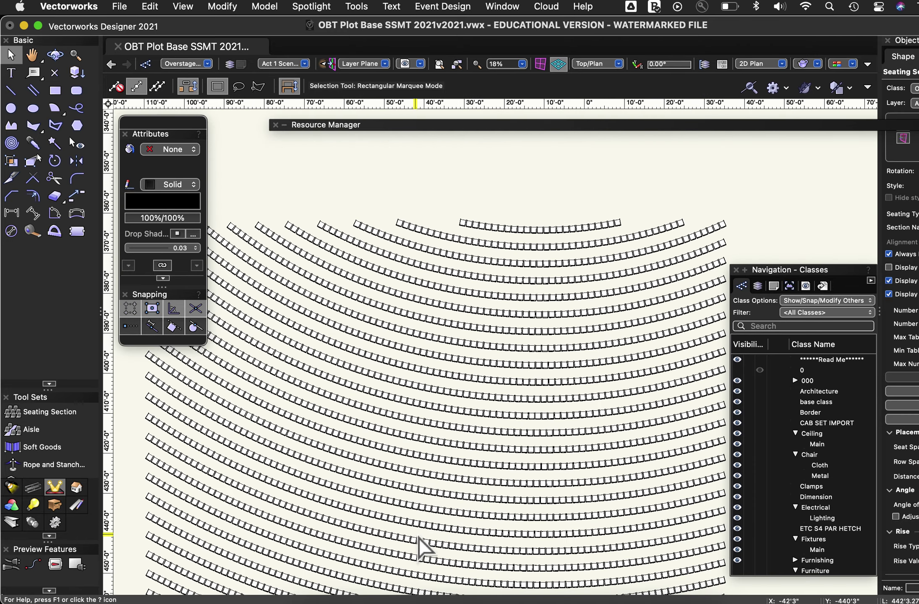
# Select the seating section, decline the backup copy and tilt the view with the Flyover tool to inspect the seats in 3D.
pyautogui.click(549, 306)
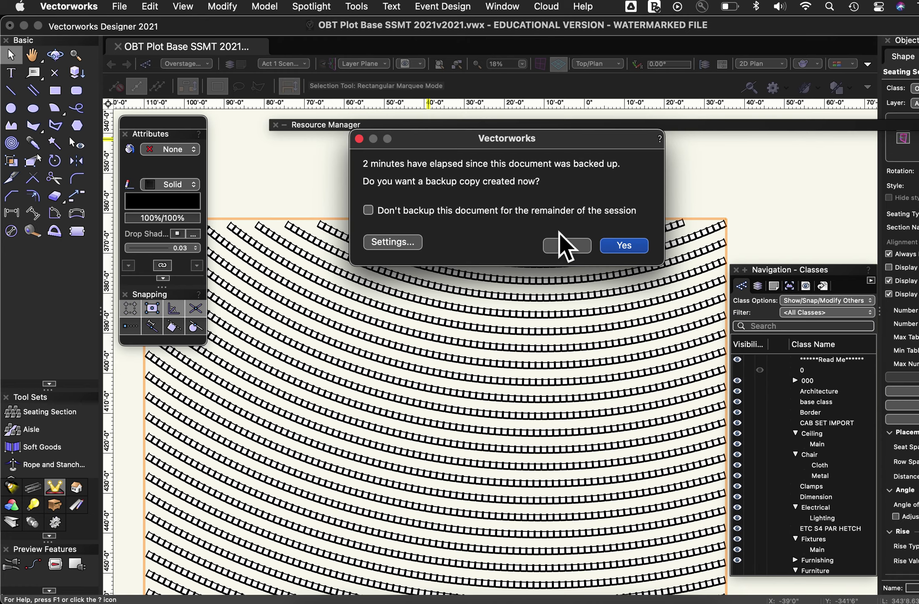
pyautogui.click(562, 253)
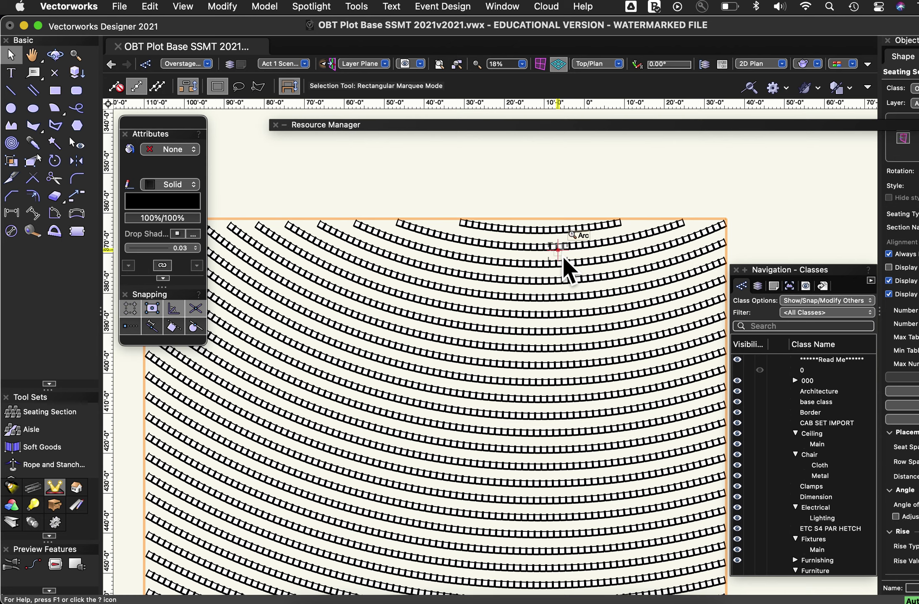
pyautogui.press('e')
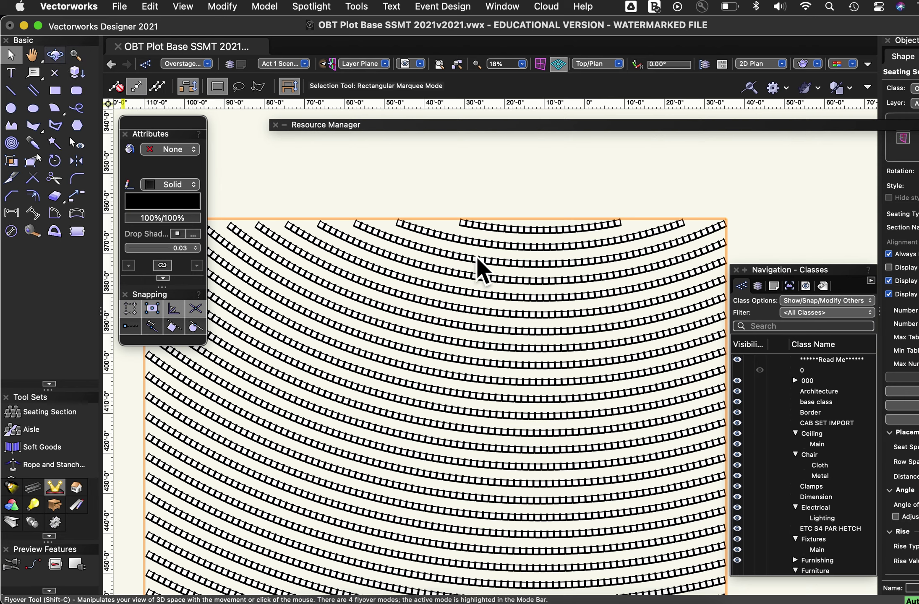
pyautogui.click(55, 55)
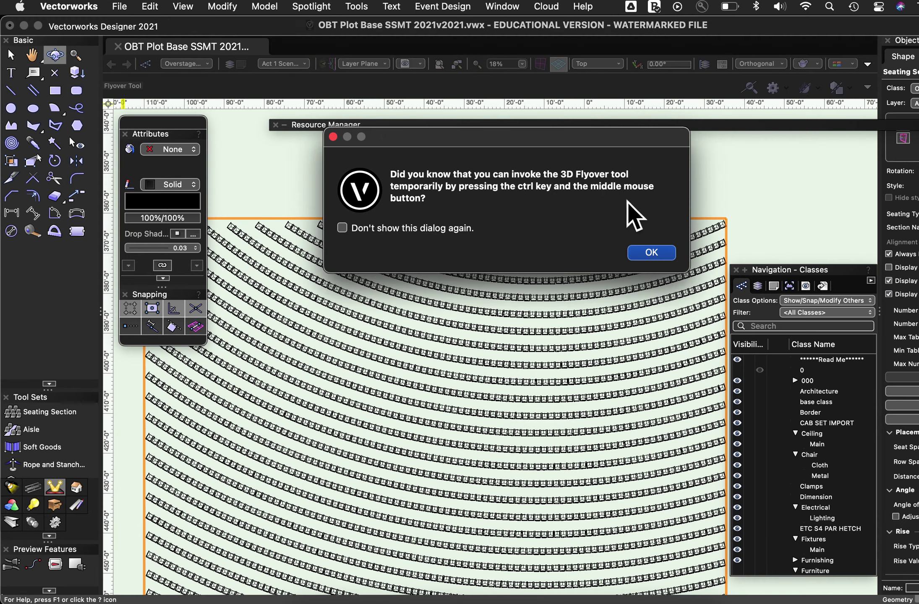
pyautogui.click(667, 253)
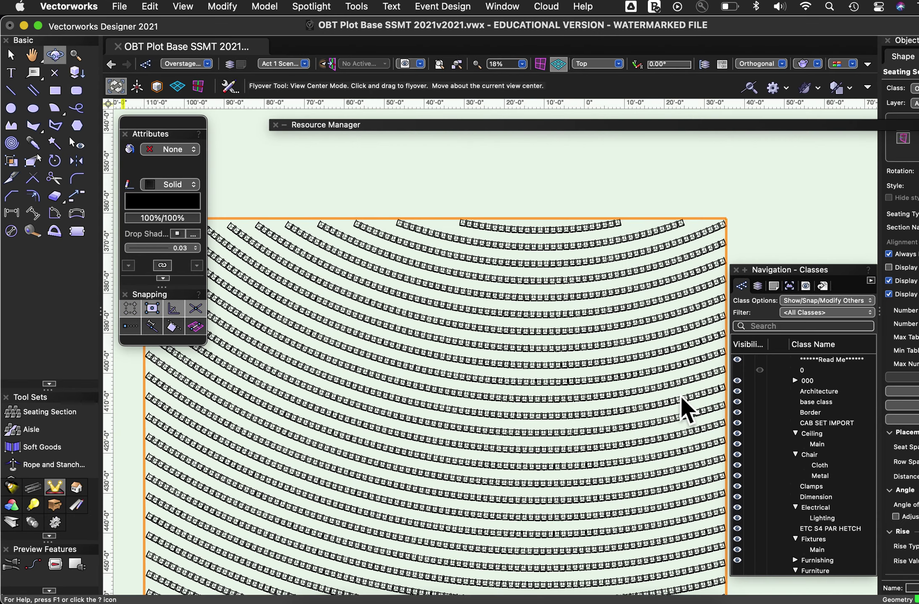
pyautogui.moveTo(666, 439); pyautogui.dragTo(175, 31)
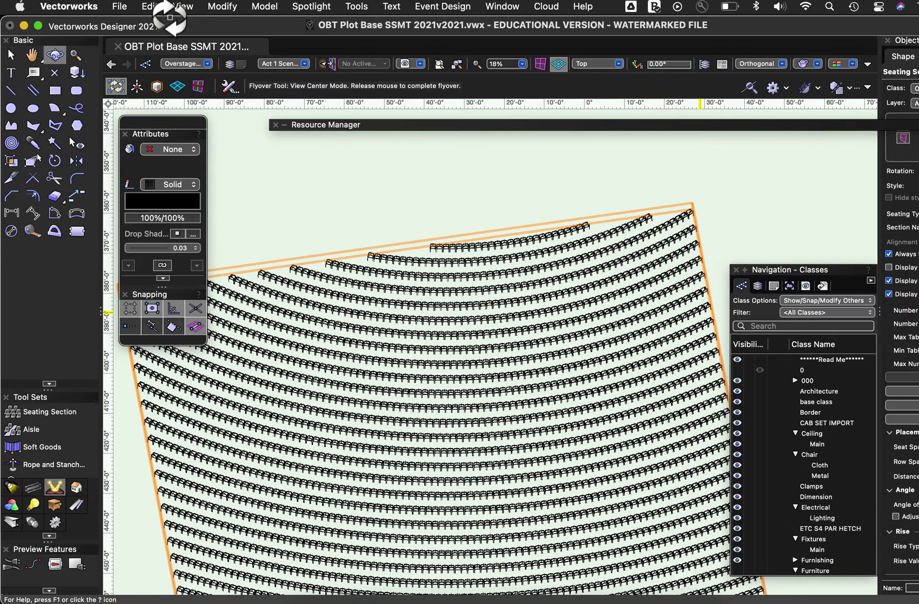